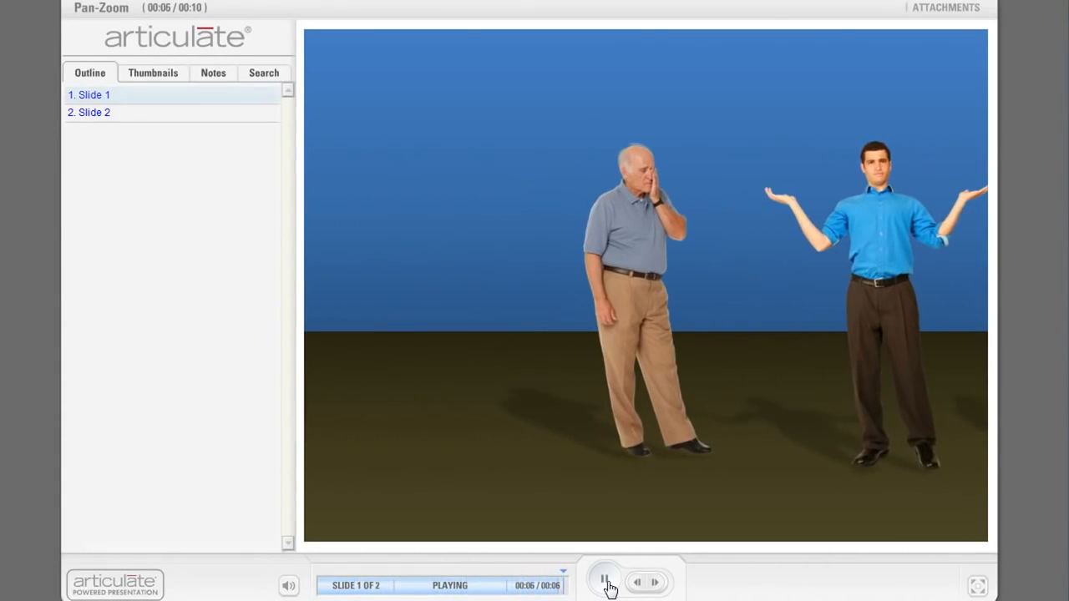
Play the published Pan-Zoom and Pan-Zoom2 presentations to view their panning animations
click(606, 582)
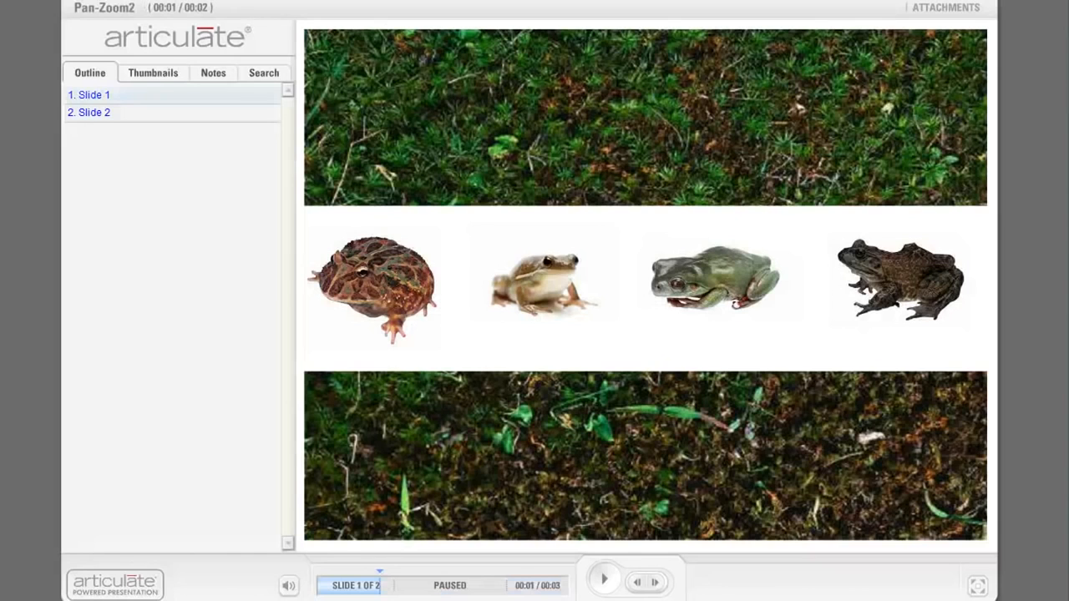
click(609, 586)
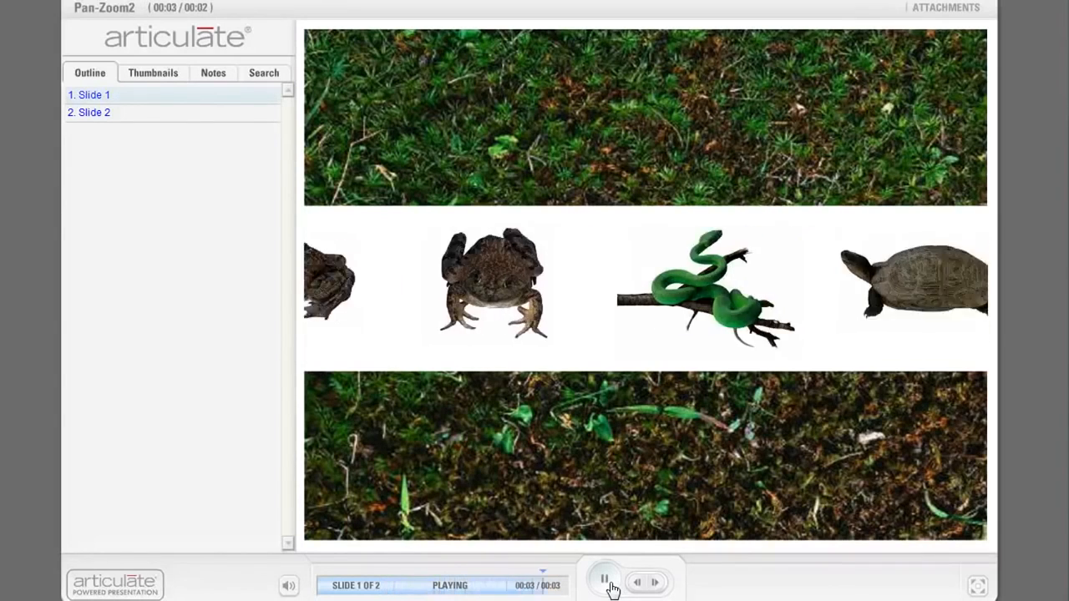
click(609, 585)
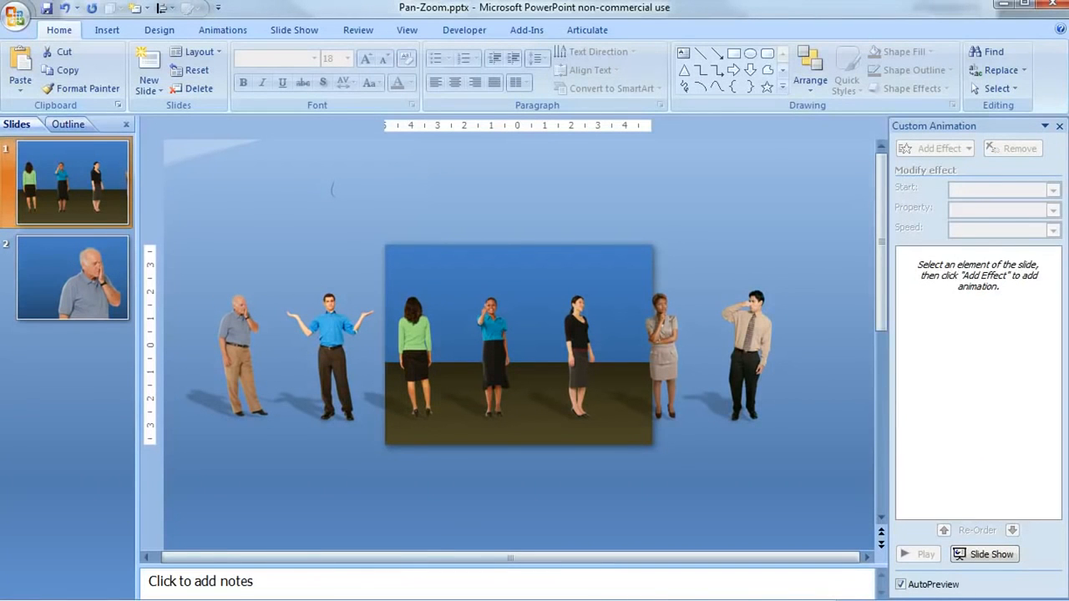
Examine how slide 1 is built by selecting the group of people, individual figures, and the blue and brown background rectangles
click(446, 382)
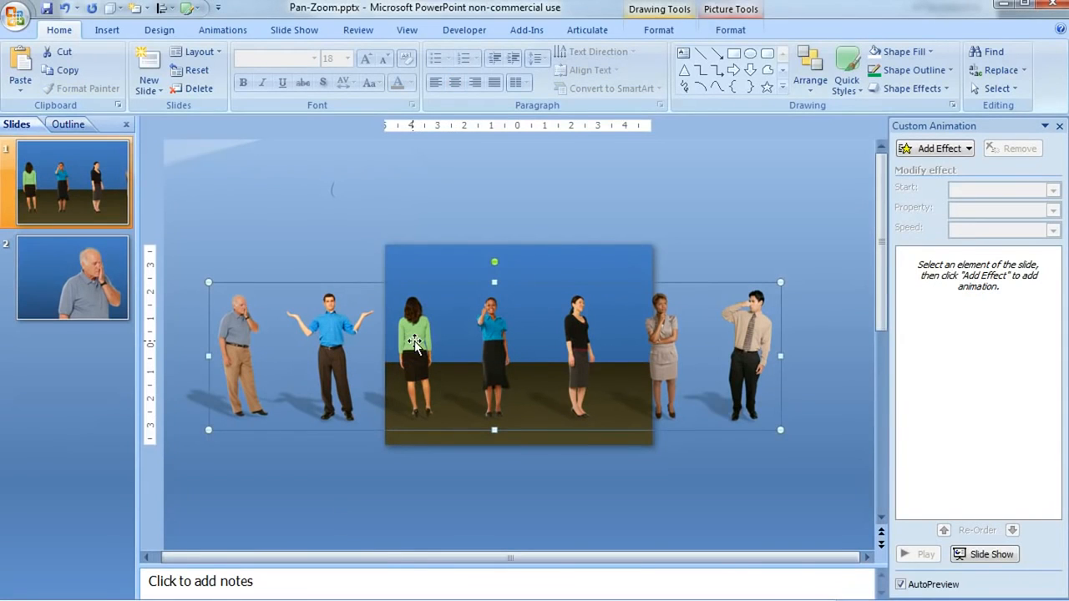
shift+click(346, 334)
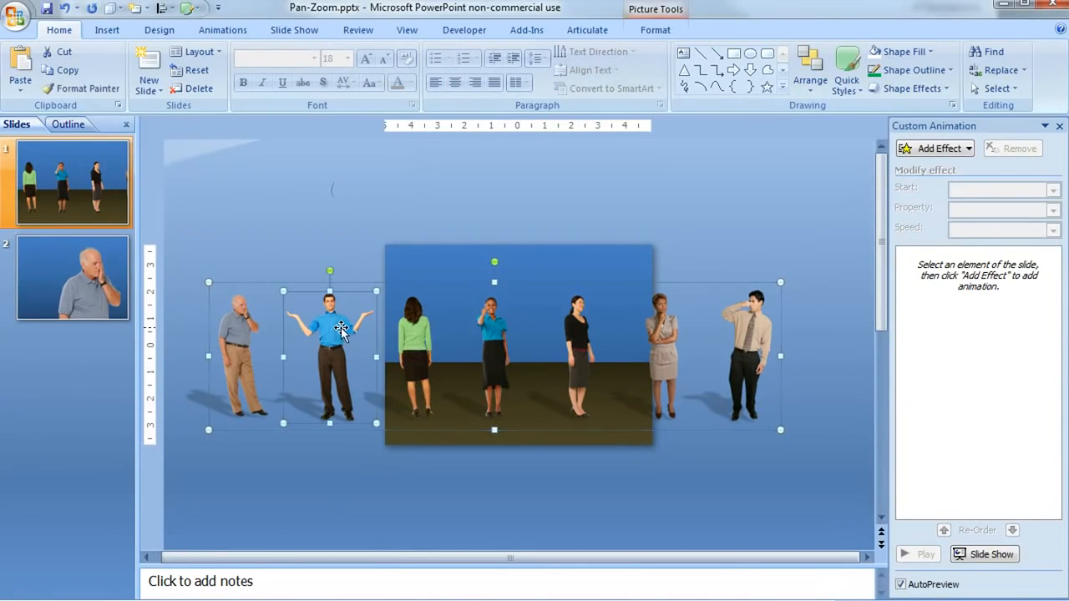
click(421, 328)
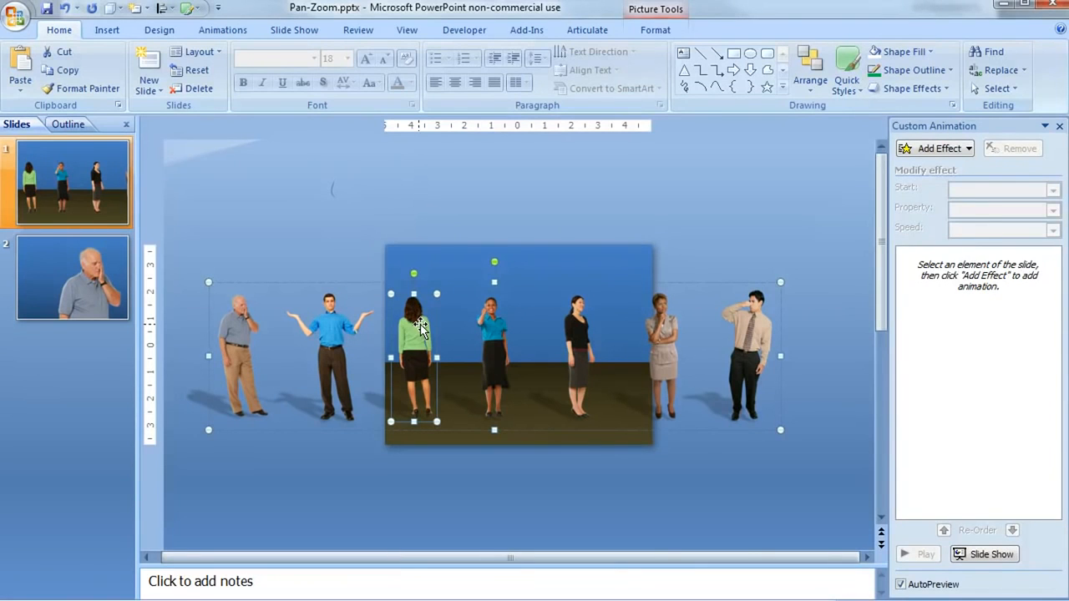
click(447, 263)
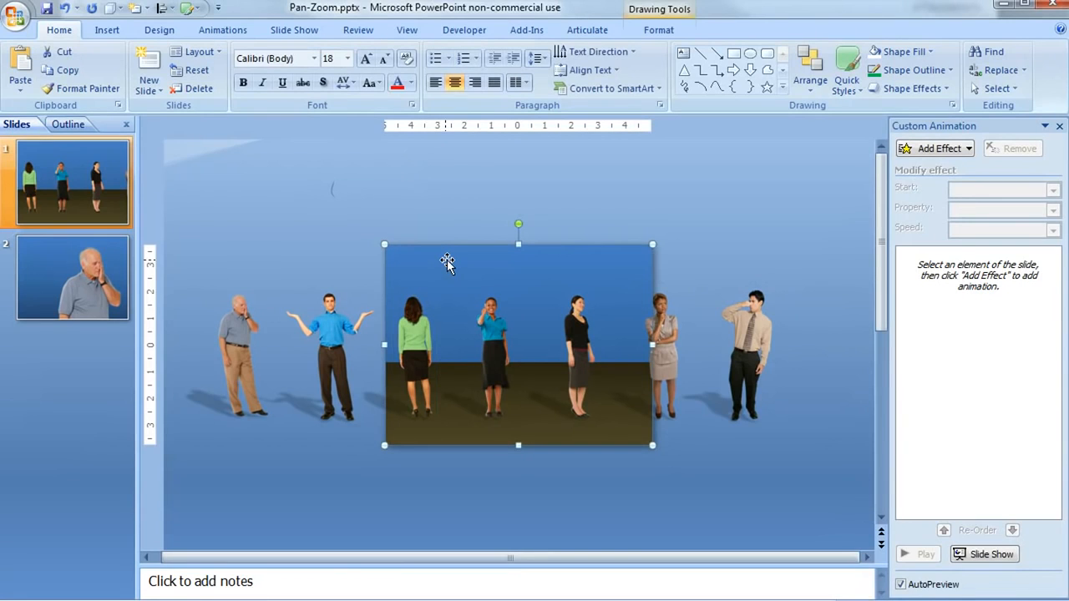
click(451, 429)
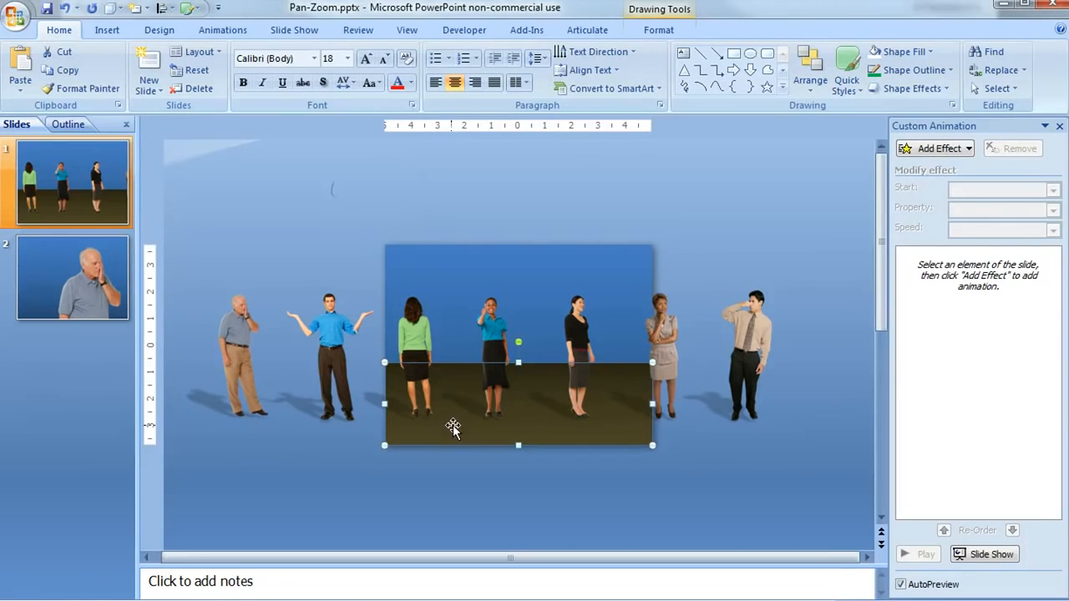
Move the group of people rightward until the older man stands at the slide's centre, and duplicate slide 1
click(266, 337)
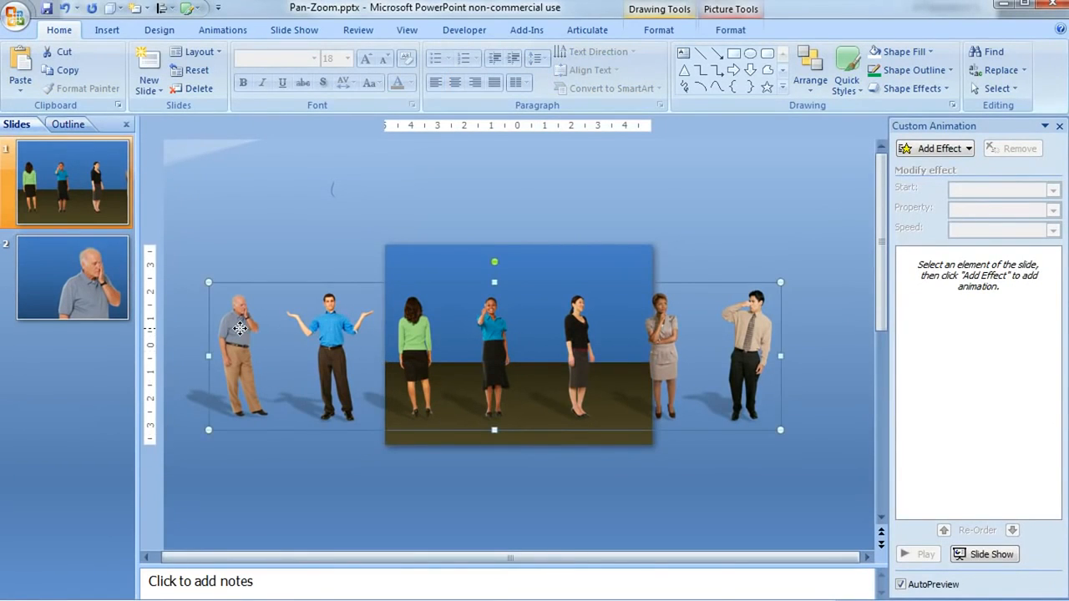
drag(239, 329, 518, 334)
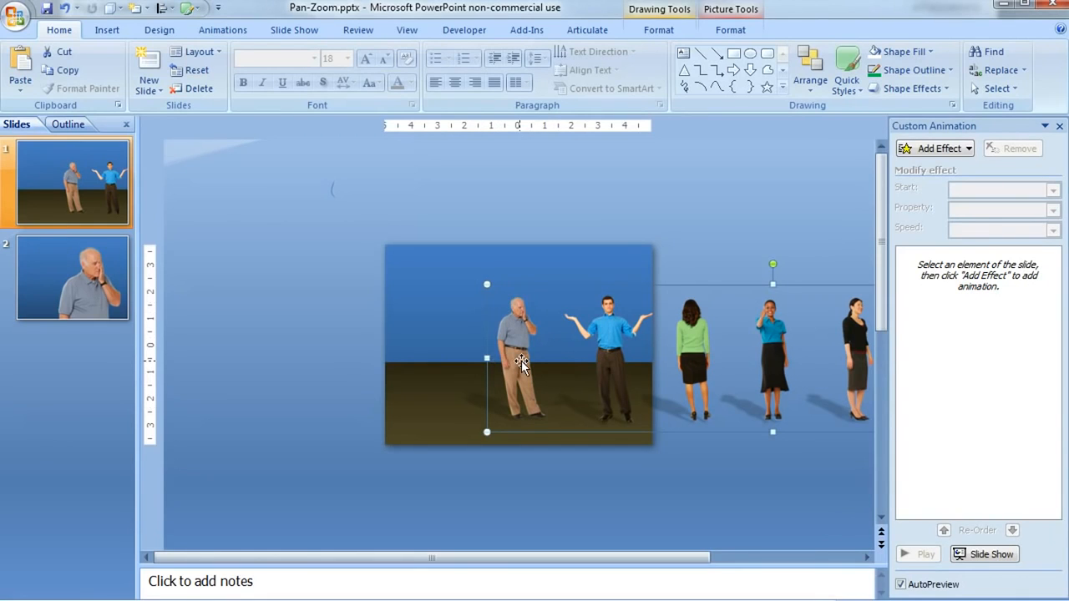
right_click(87, 168)
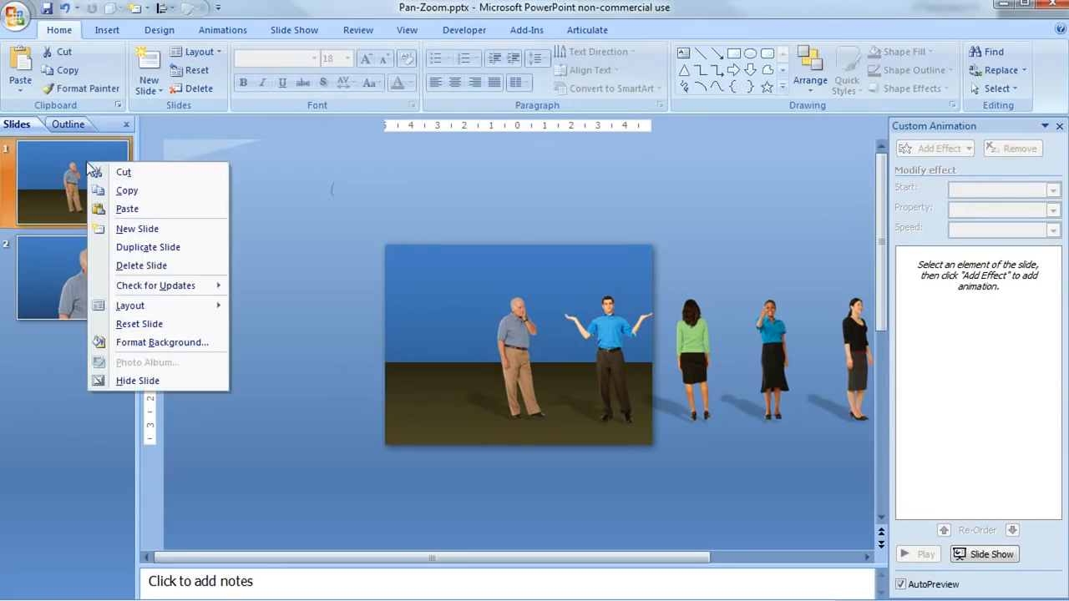
click(147, 248)
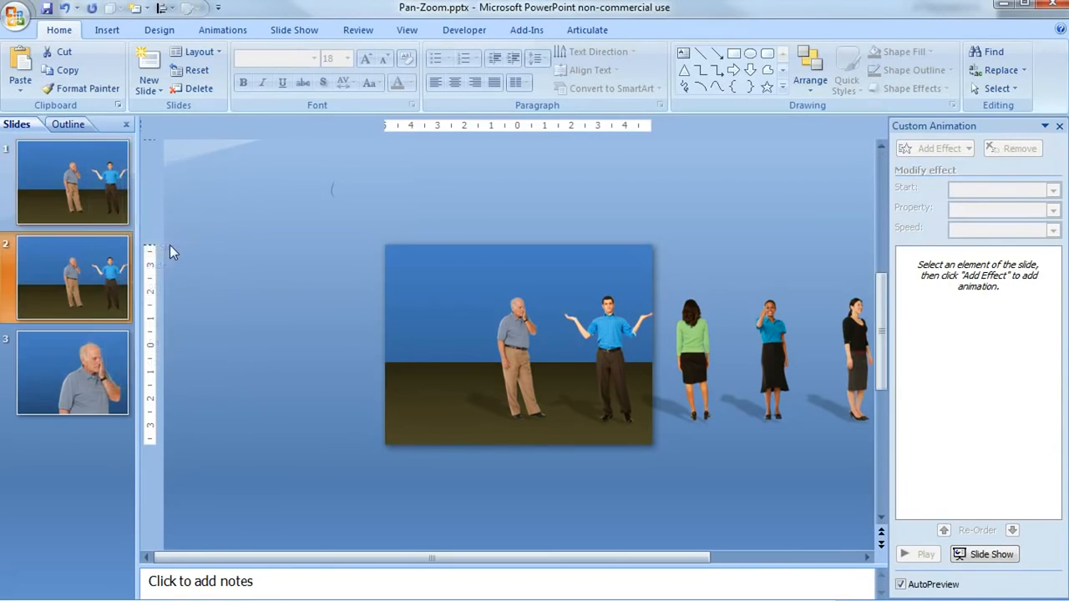
Add a Left motion path to the group of people on slide 1 and reverse the path direction
click(79, 162)
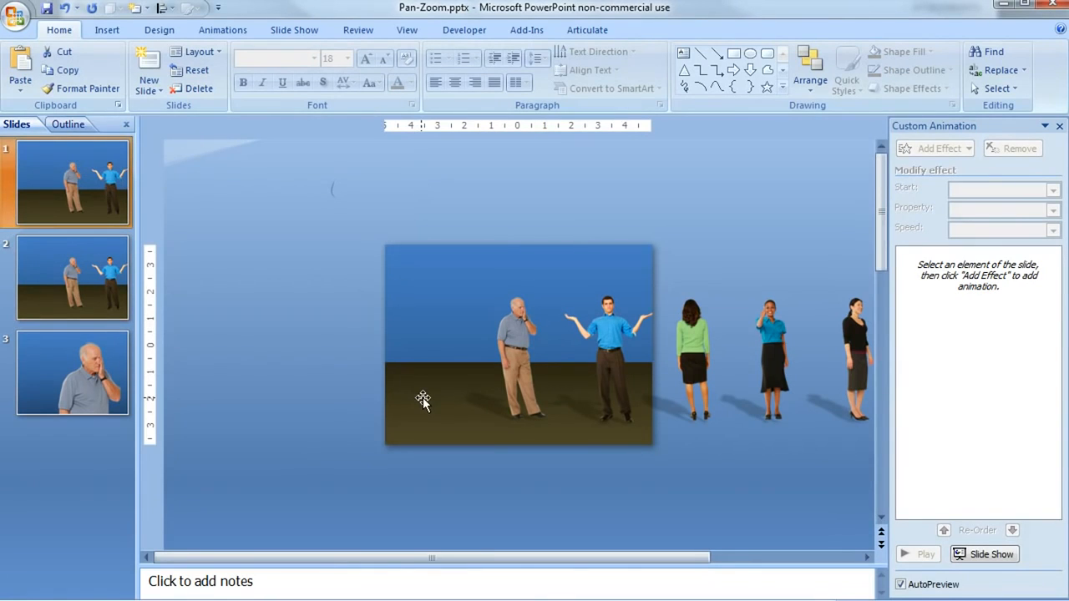
click(532, 357)
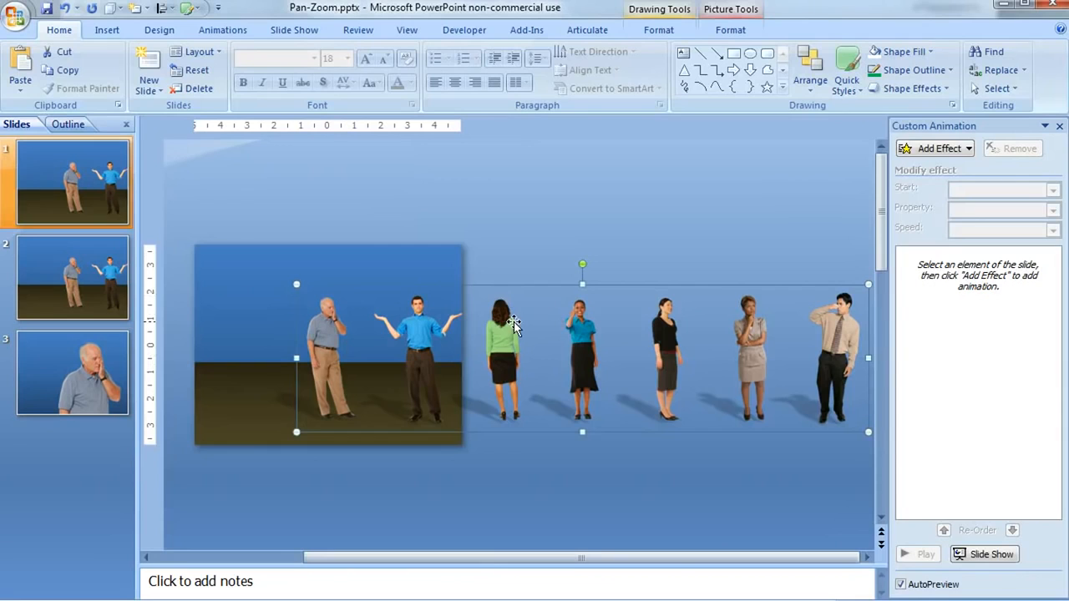
click(964, 152)
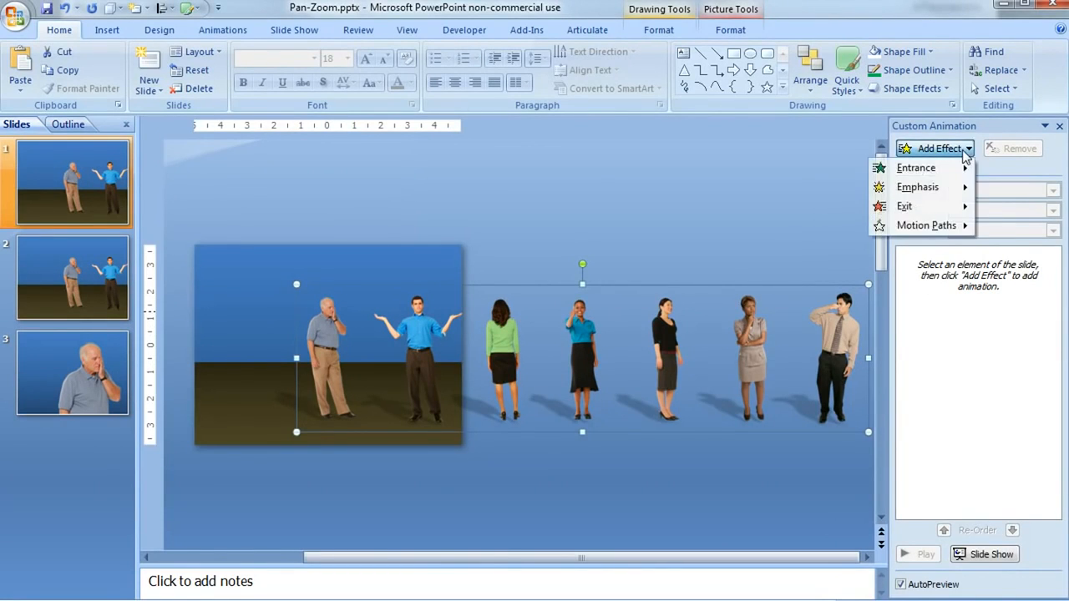
mouse_move(949, 229)
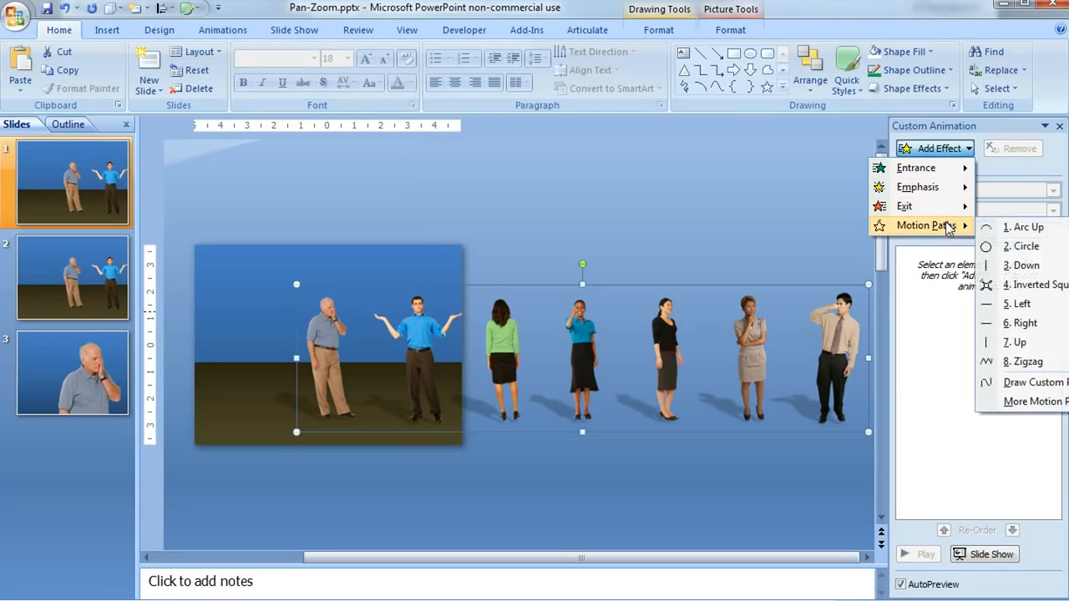
click(1044, 306)
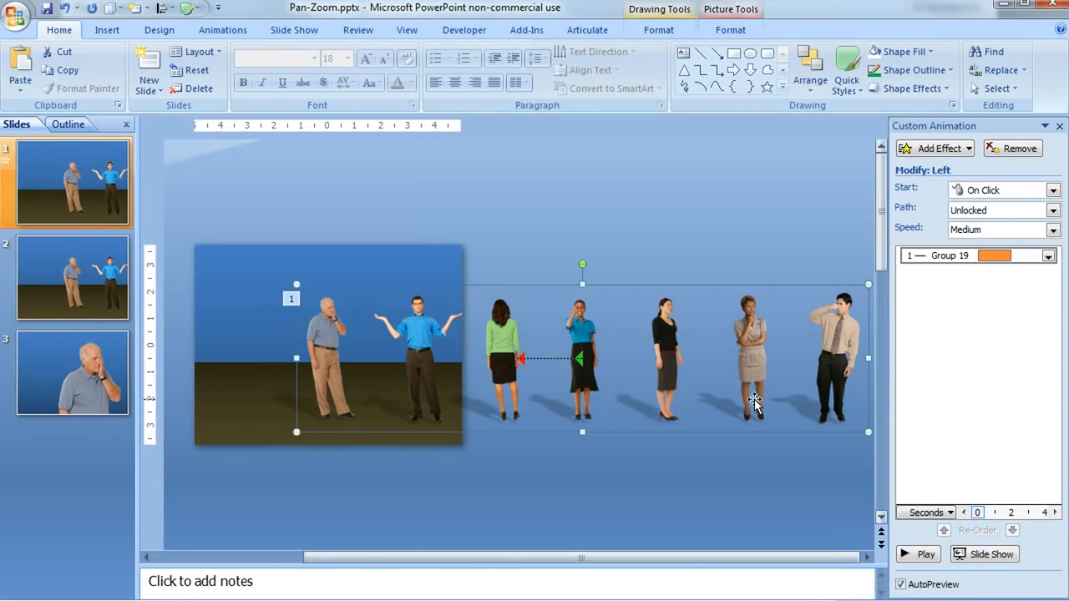
right_click(548, 359)
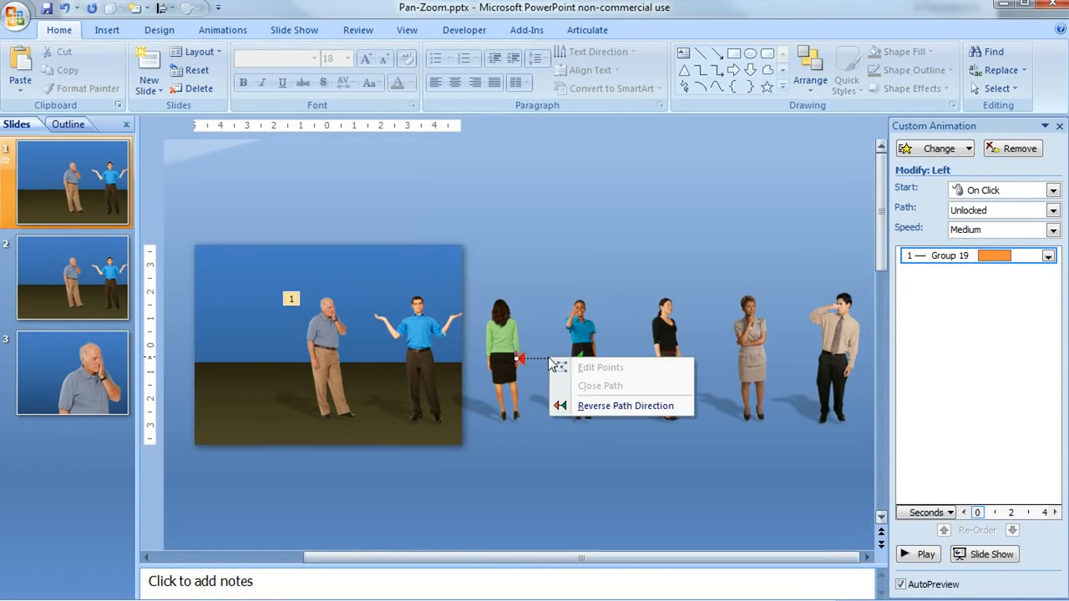
click(624, 406)
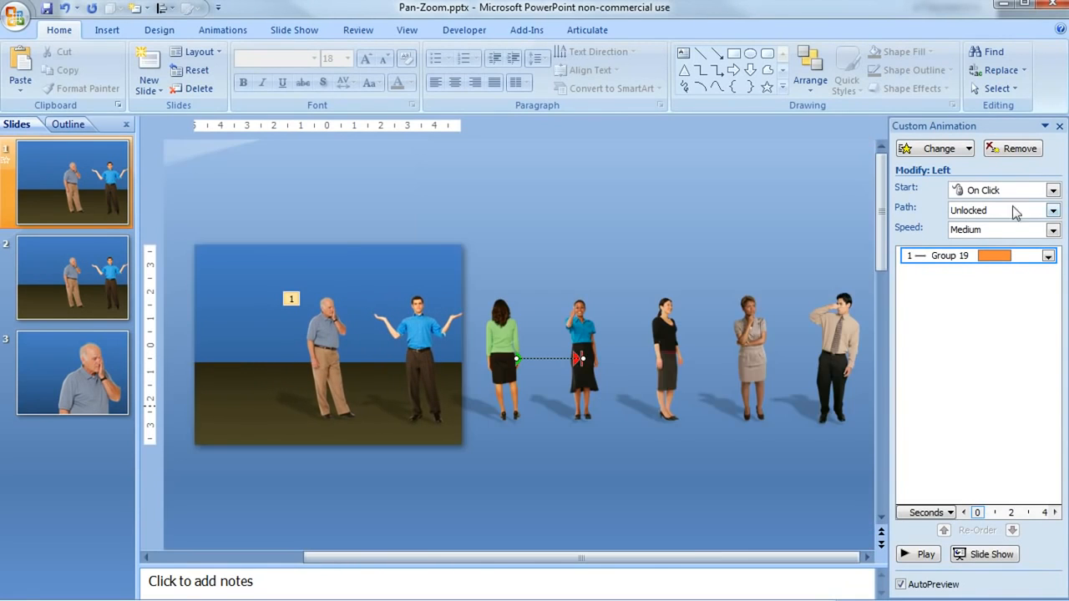
Set the motion path to start With Previous and extend its starting point leftward past the slide's left edge
click(1054, 191)
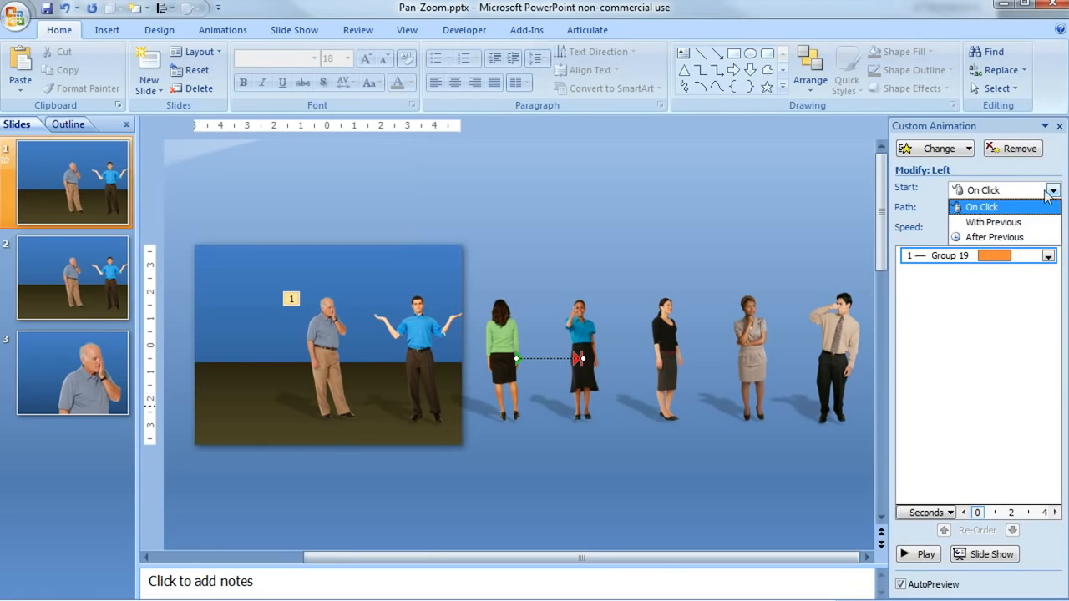
click(1028, 224)
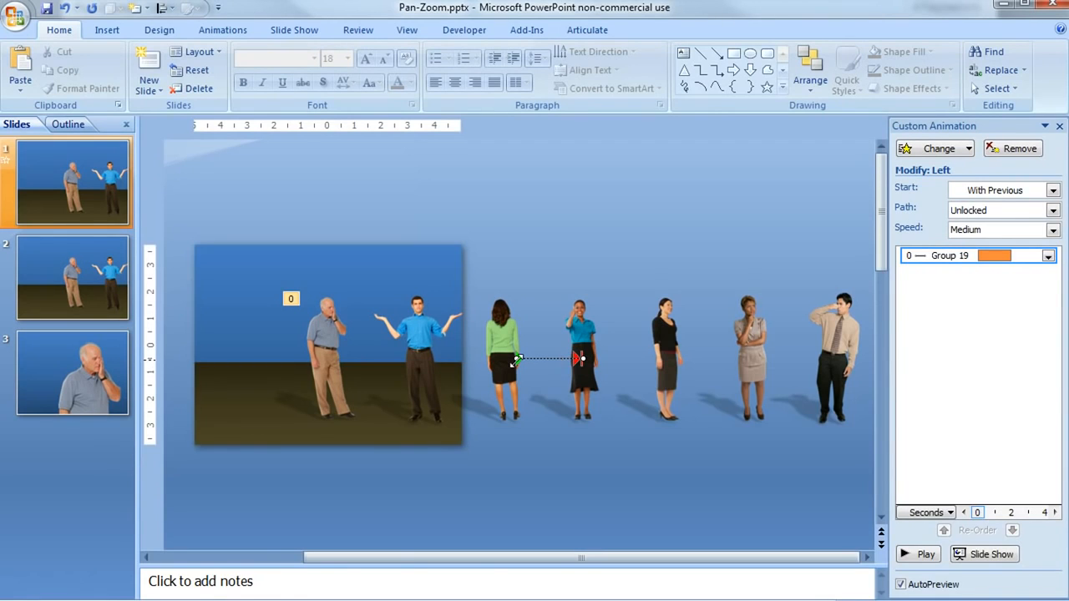
drag(516, 359, 253, 359)
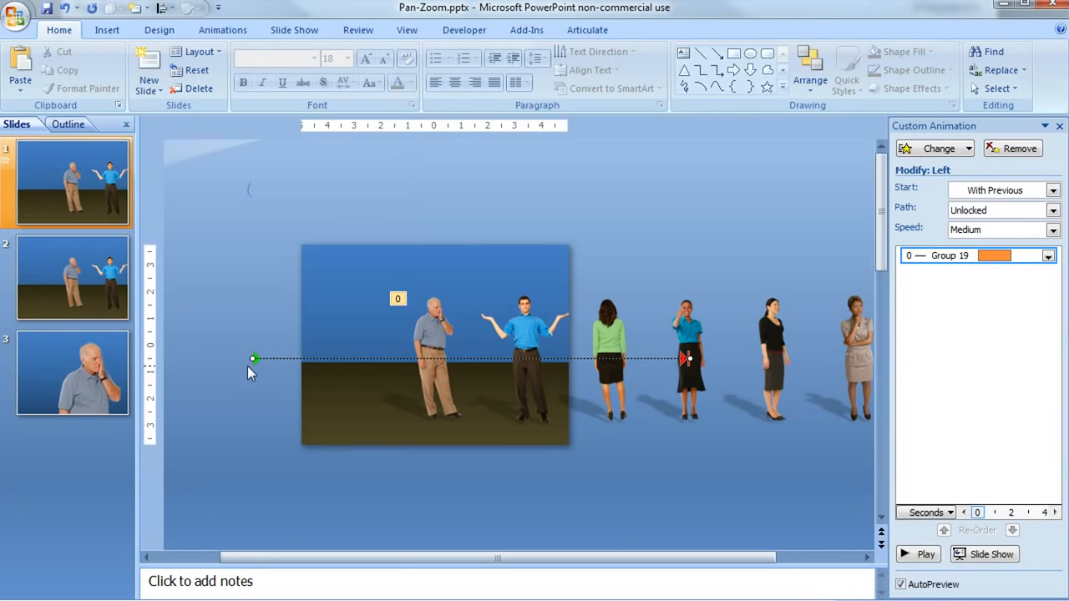
Set the speed of the group's motion path to 6 seconds in its timing options
click(1049, 257)
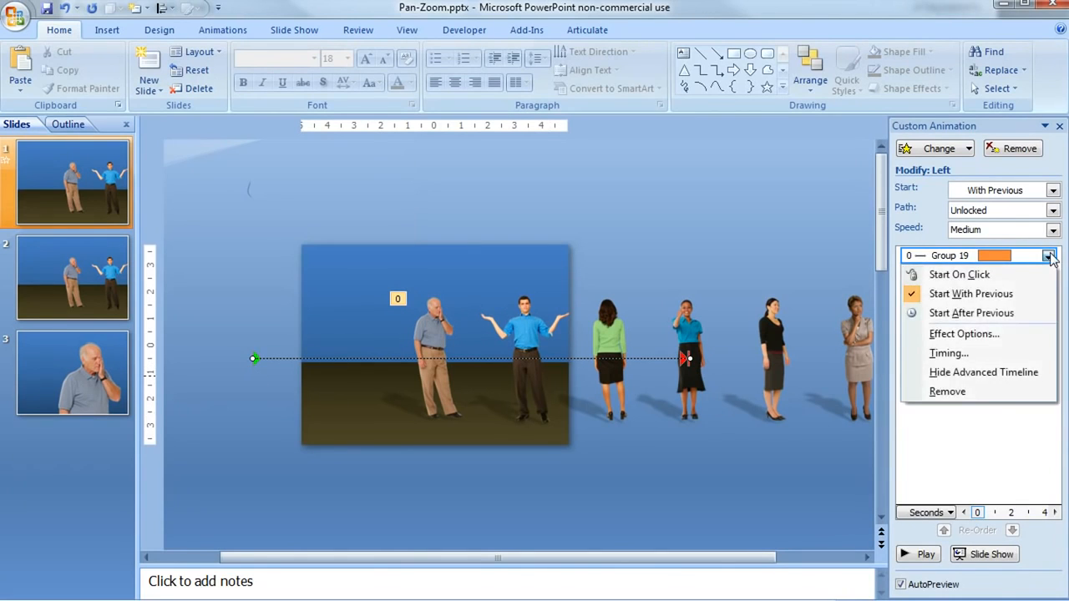
click(994, 352)
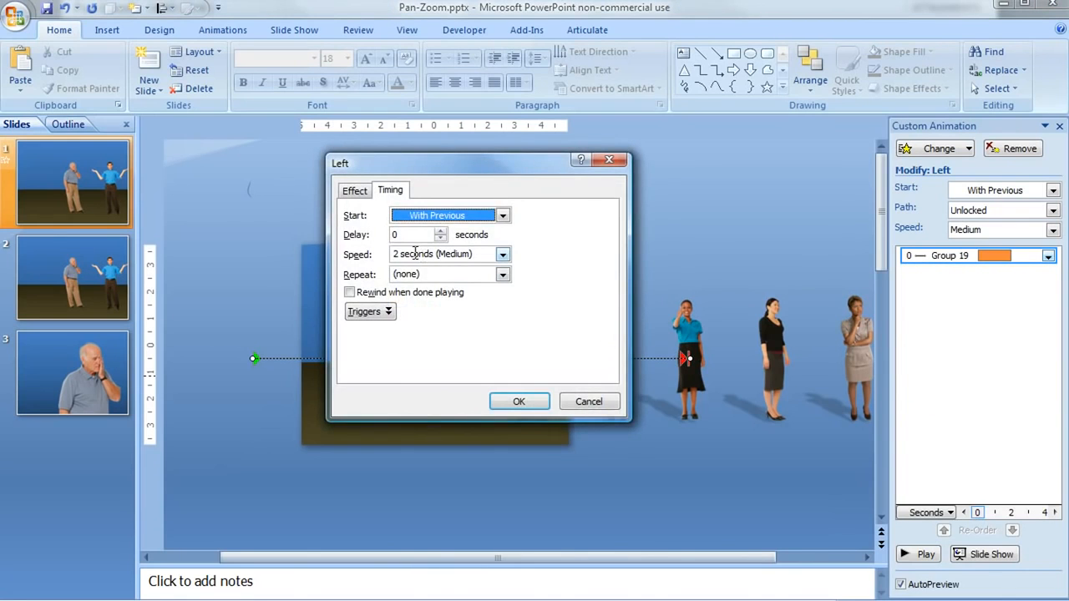
click(400, 259)
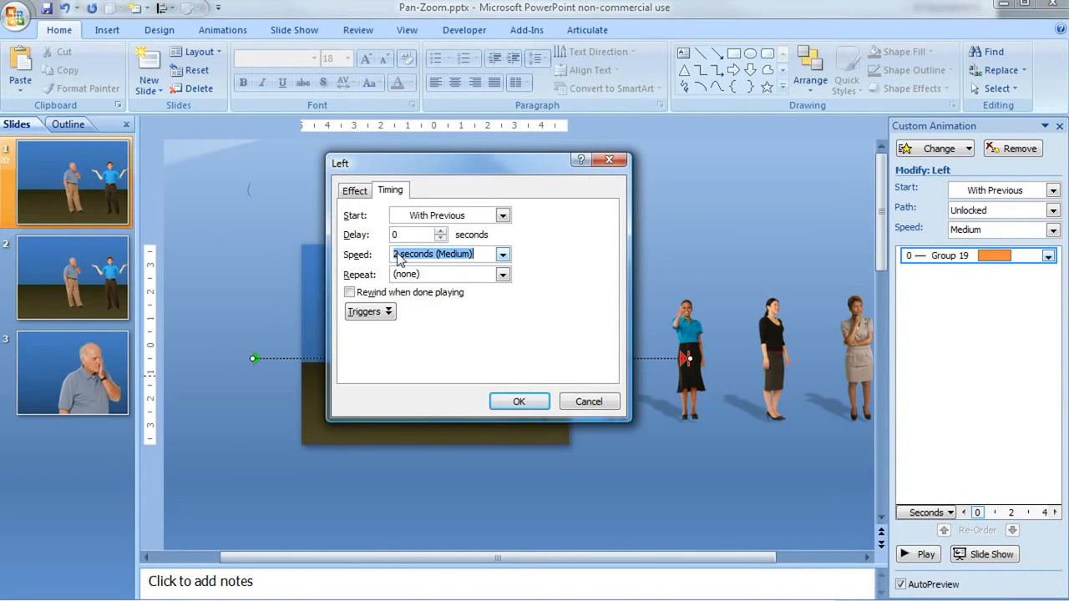
key(Home)
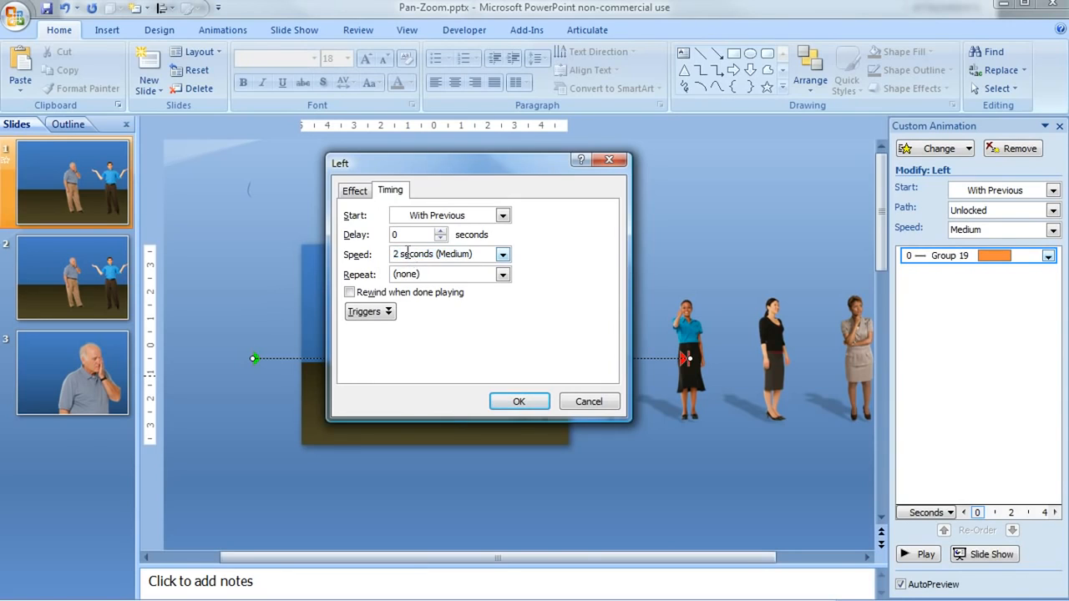
text(6)
key(Delete)
click(519, 403)
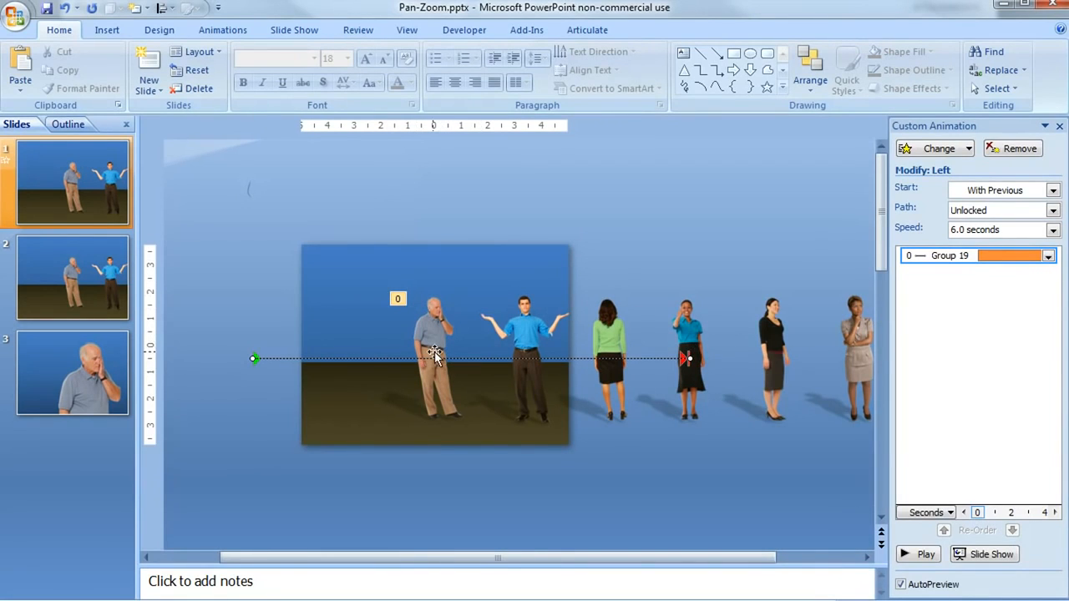
Examine the cropped close-up picture of the older man and its background rectangle on slide 3, including the picture Crop tool
click(104, 359)
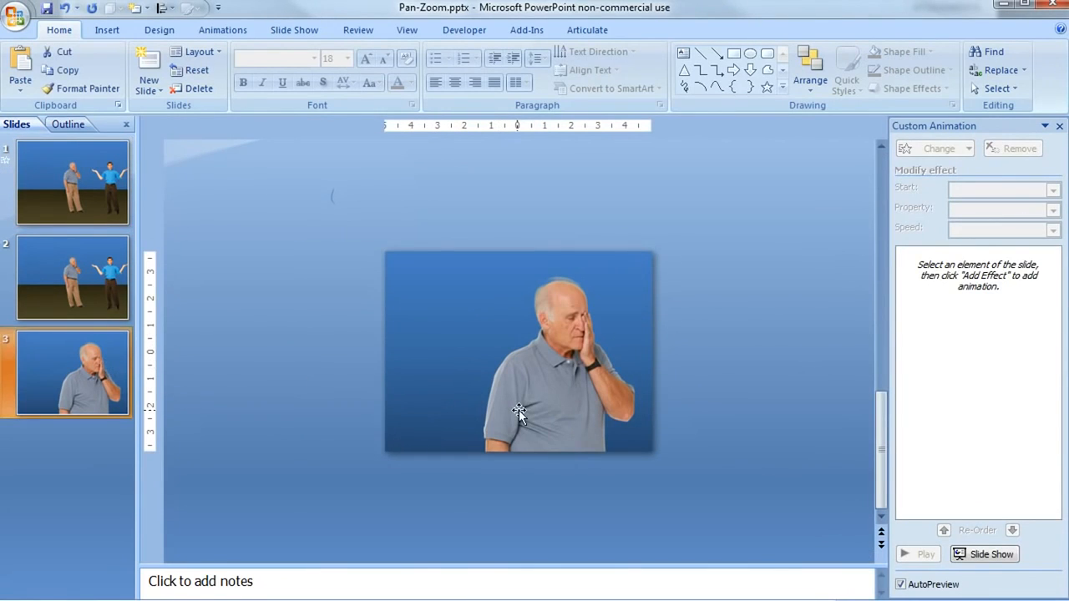
click(544, 409)
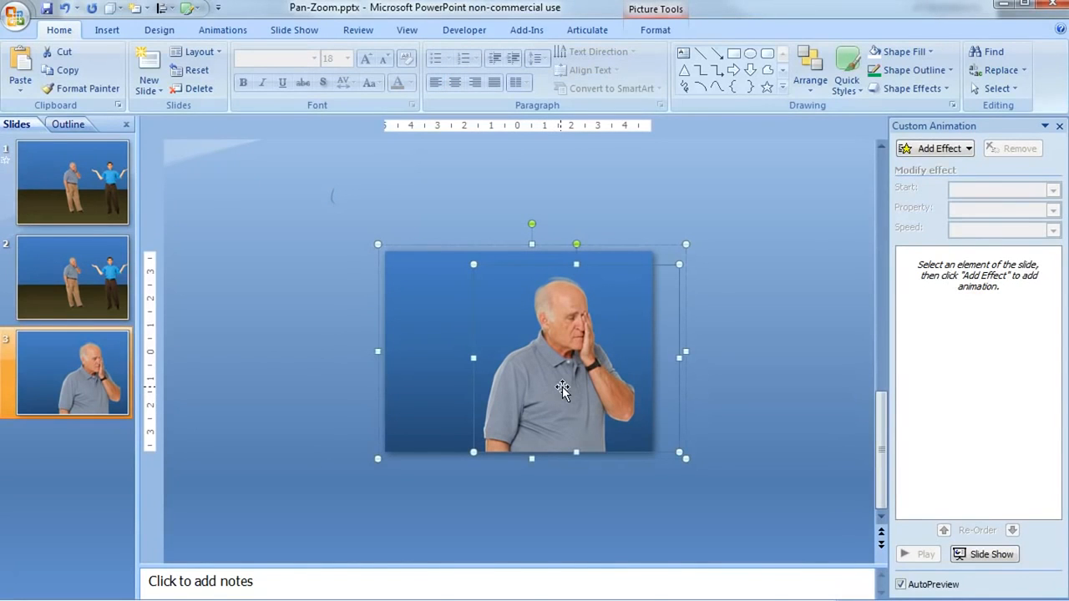
click(659, 32)
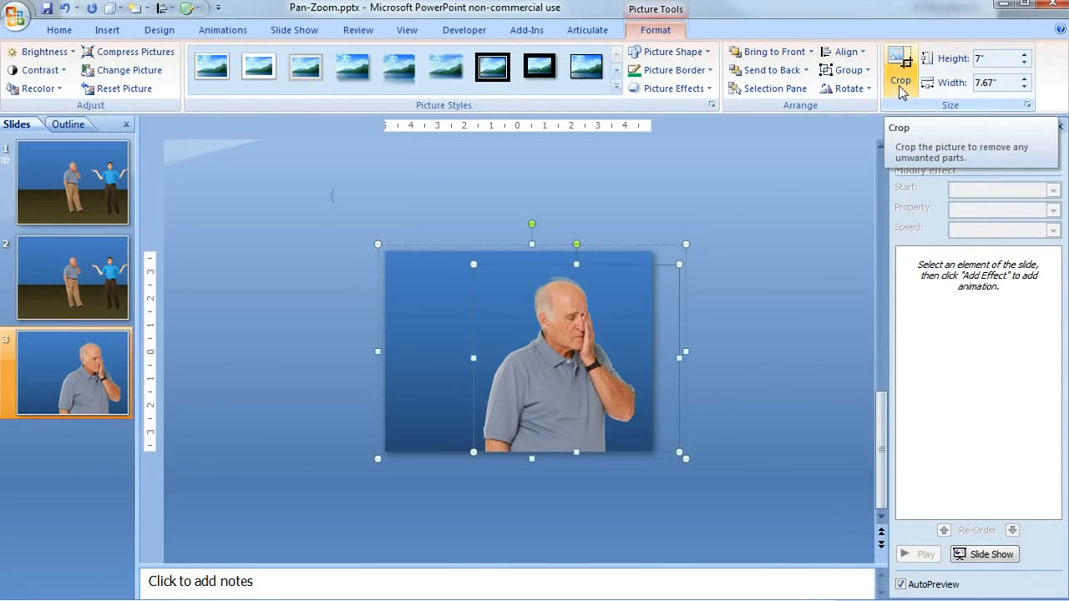
click(487, 221)
click(445, 269)
click(431, 260)
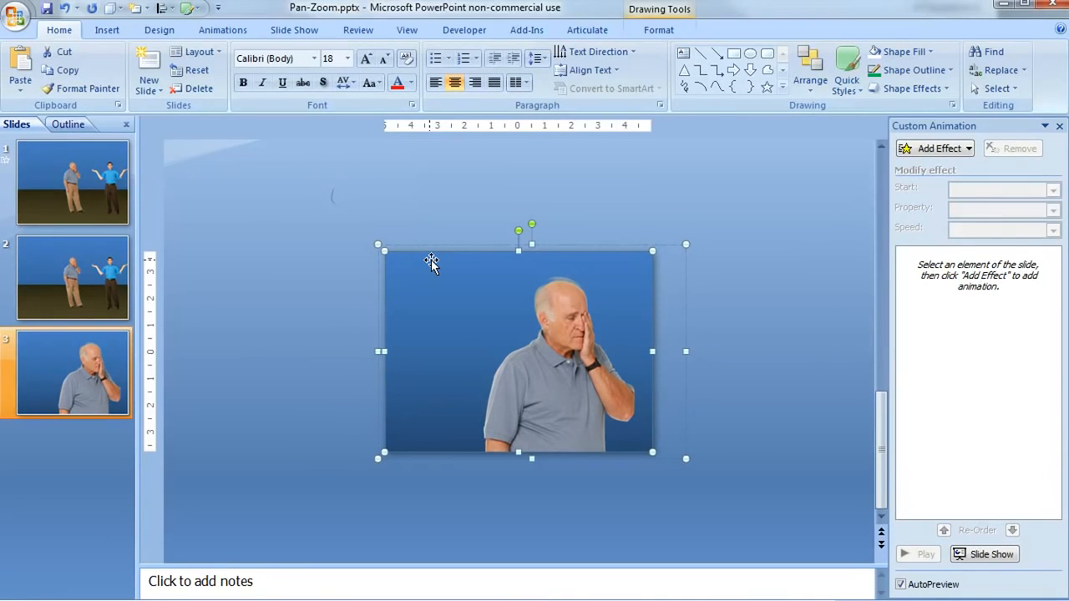
click(436, 220)
Move the grouped close-up of the older man from slide 3 onto slide 2, over the row of people
click(464, 269)
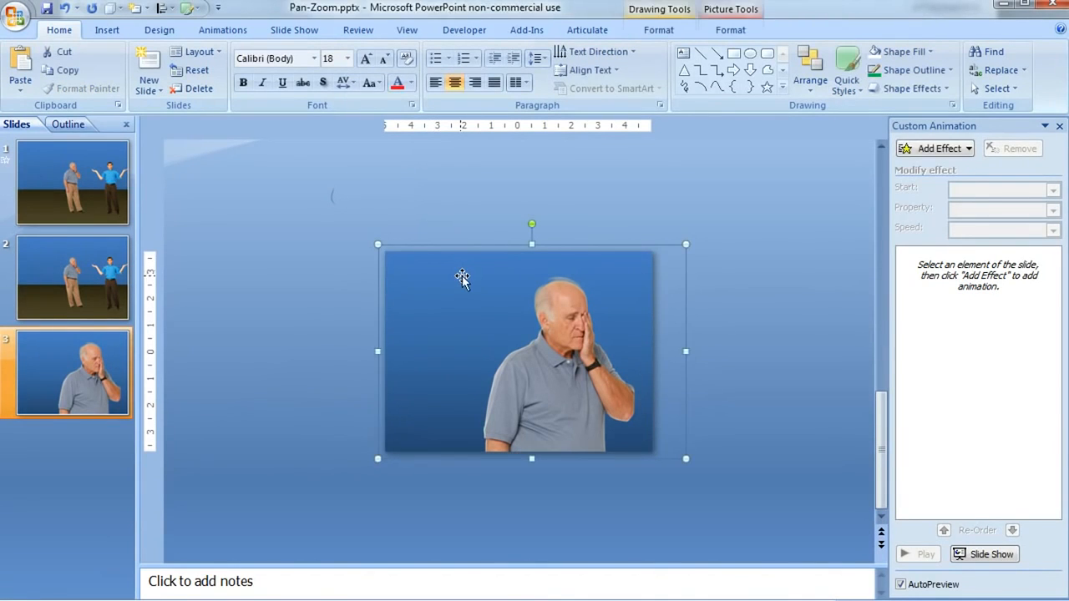
right_click(462, 278)
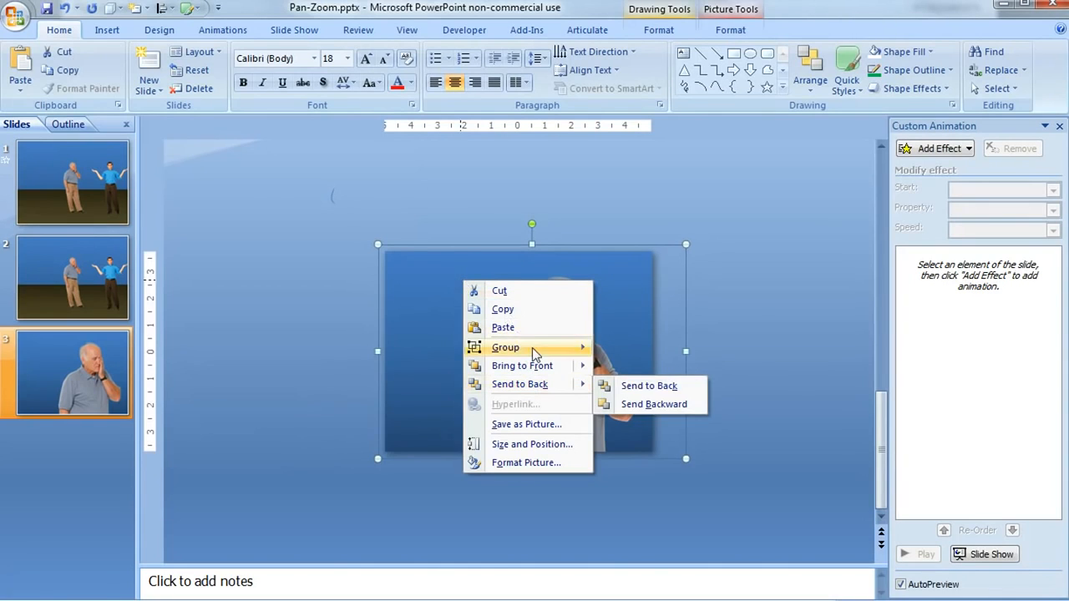
click(530, 291)
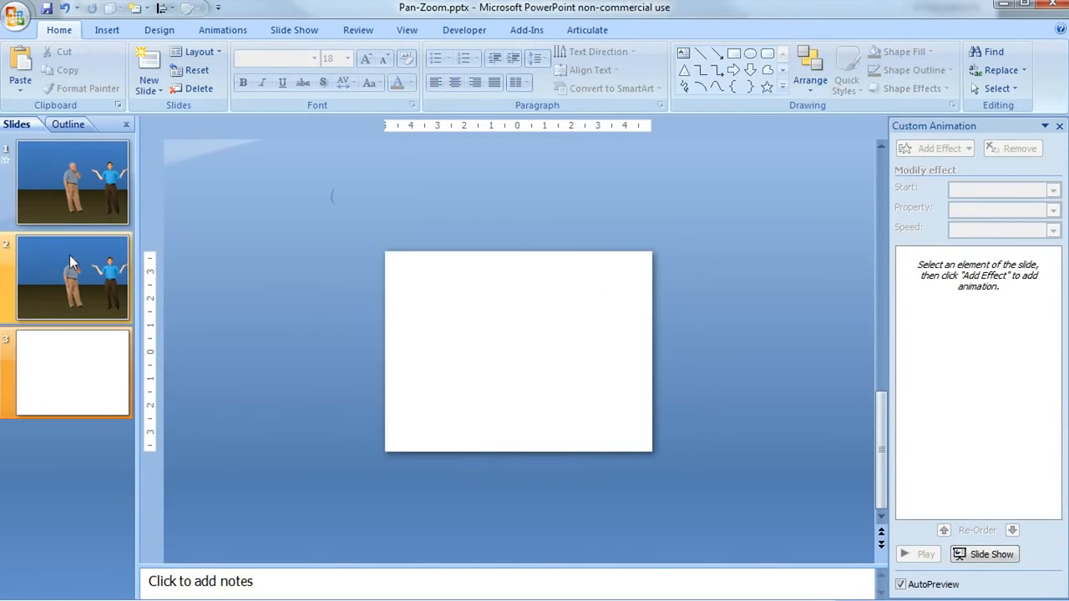
click(36, 255)
right_click(306, 294)
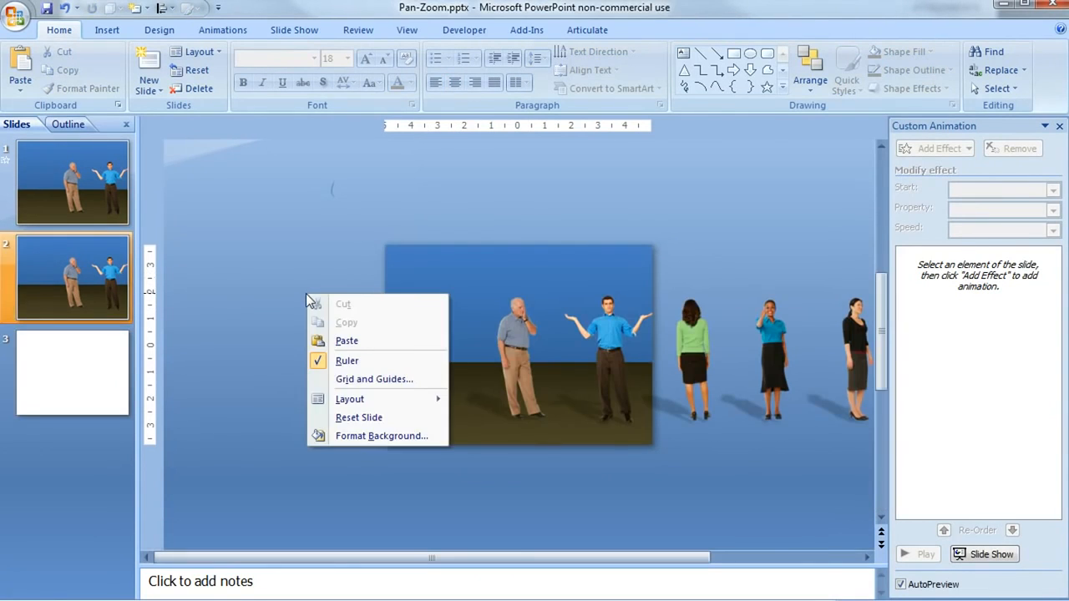
click(338, 341)
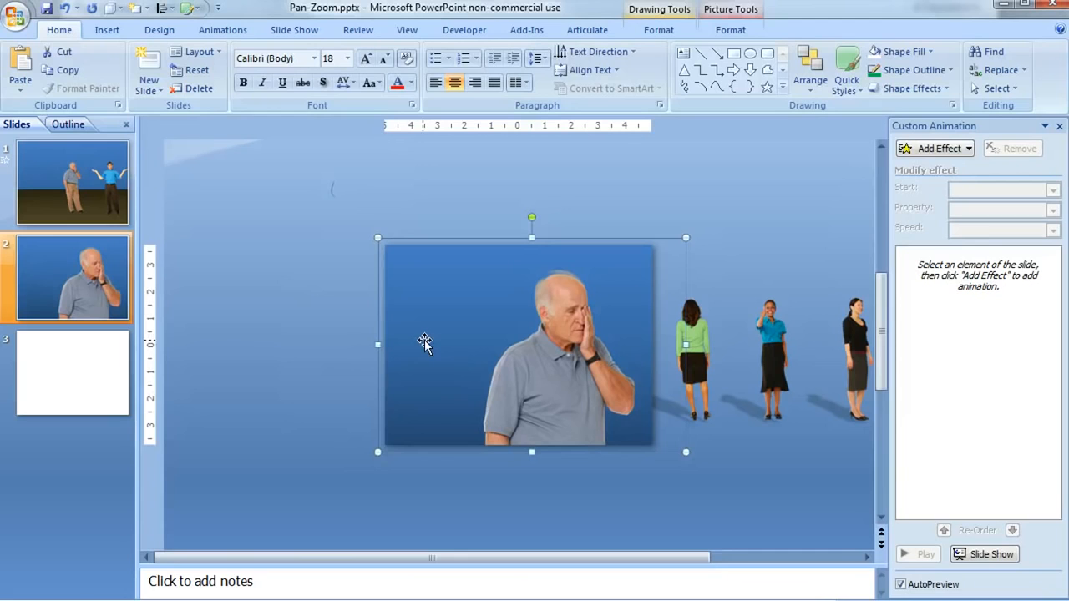
Add a Faded Zoom entrance effect to the close-up group on slide 2 and set it to start With Previous
click(961, 152)
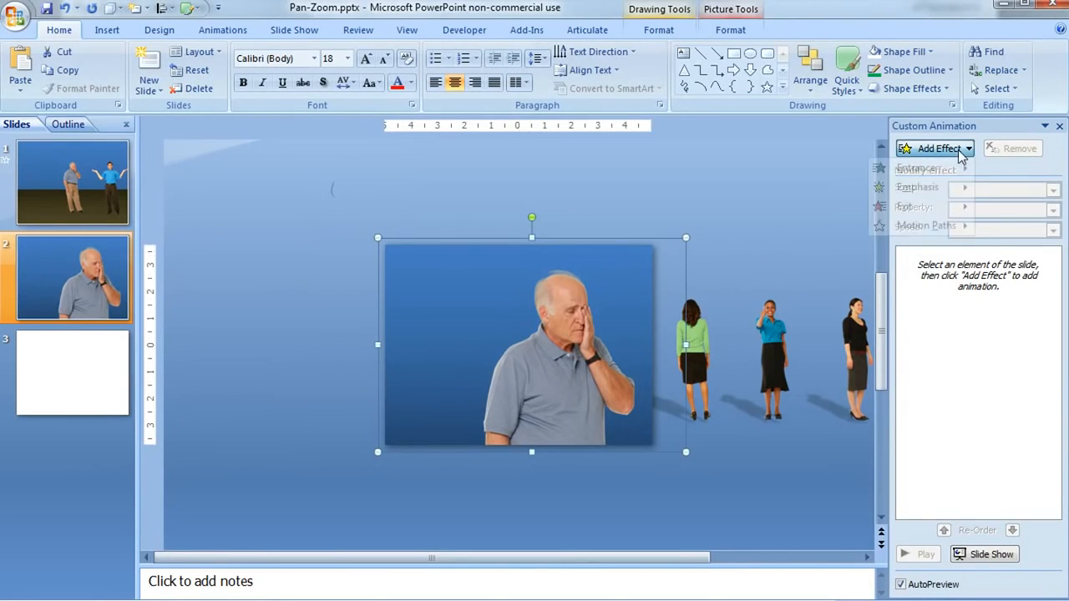
mouse_move(923, 171)
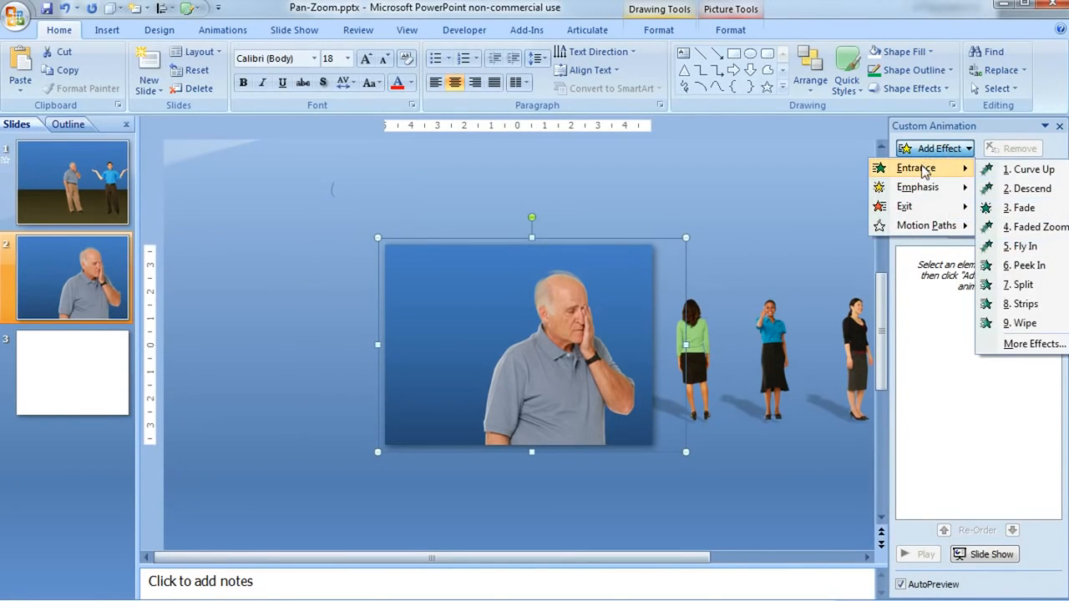
click(1036, 227)
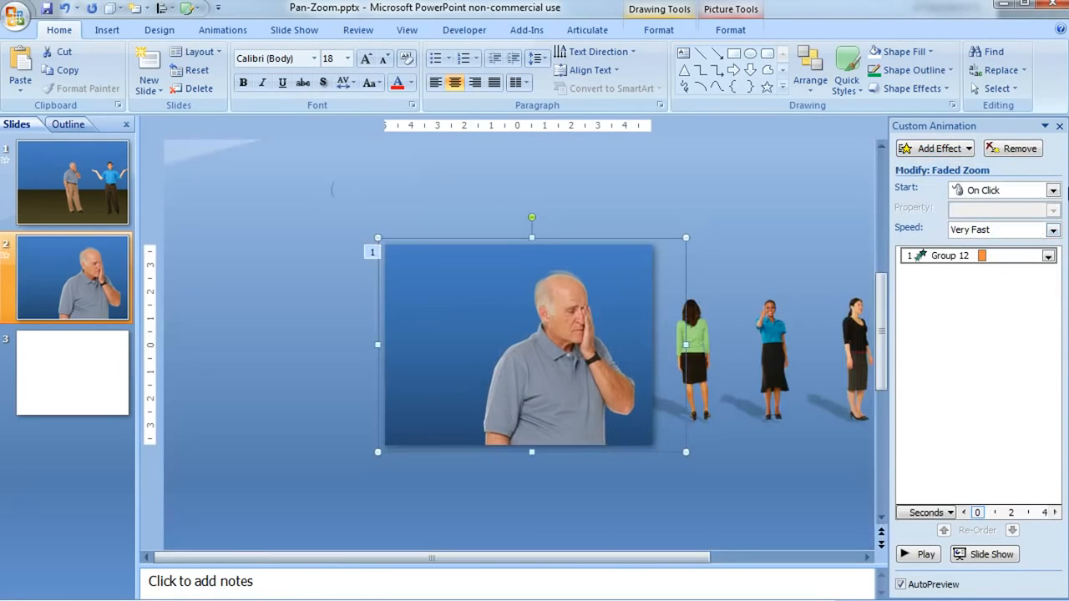
click(1053, 189)
click(1028, 221)
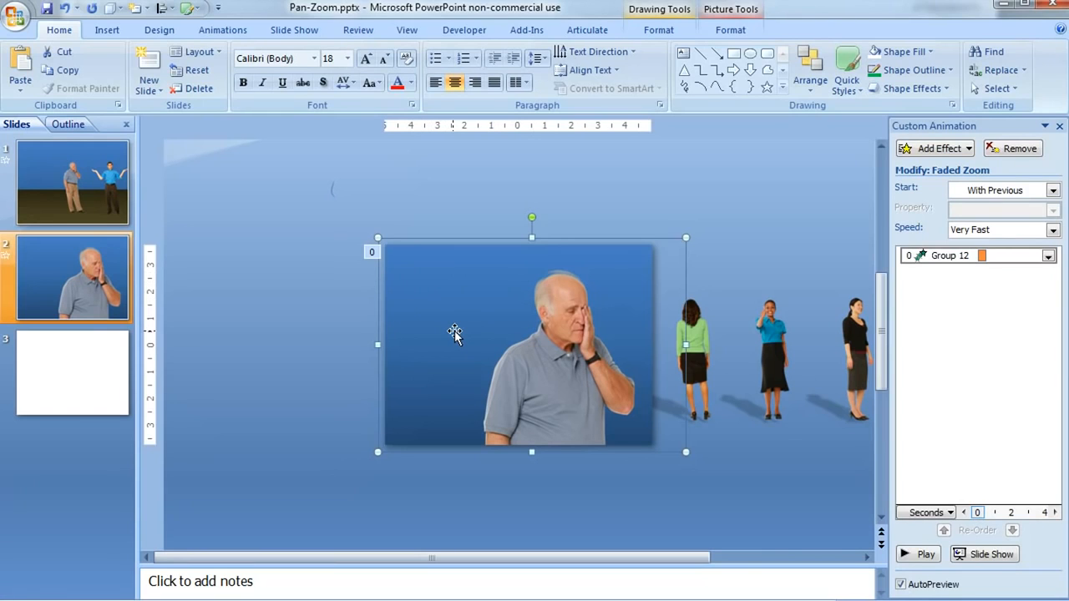
Delete the empty slide 3 and play the pan-and-zoom presentation in the Articulate player
click(98, 385)
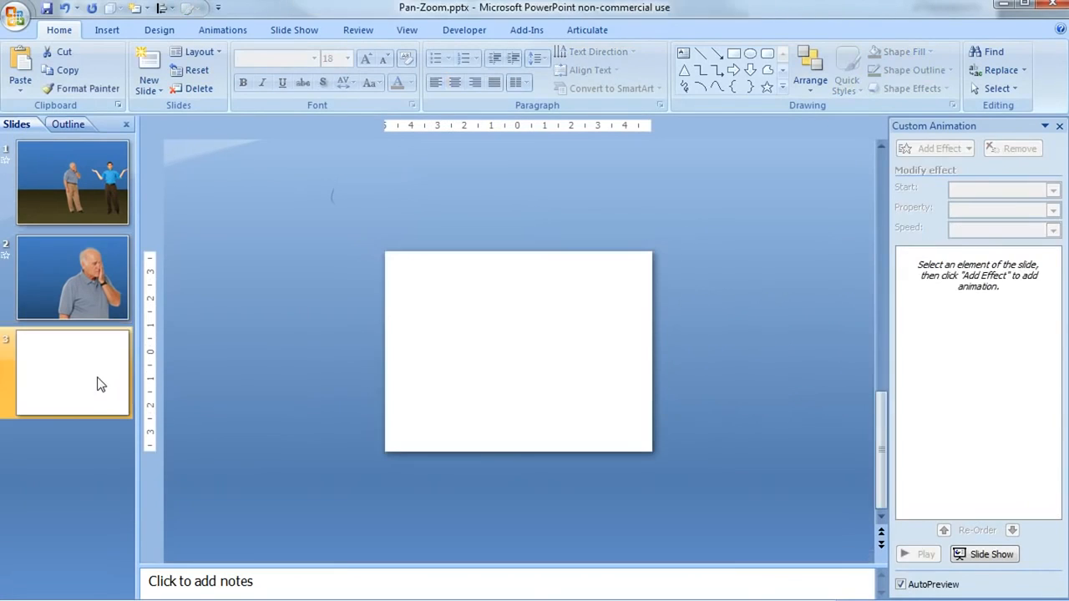
right_click(98, 384)
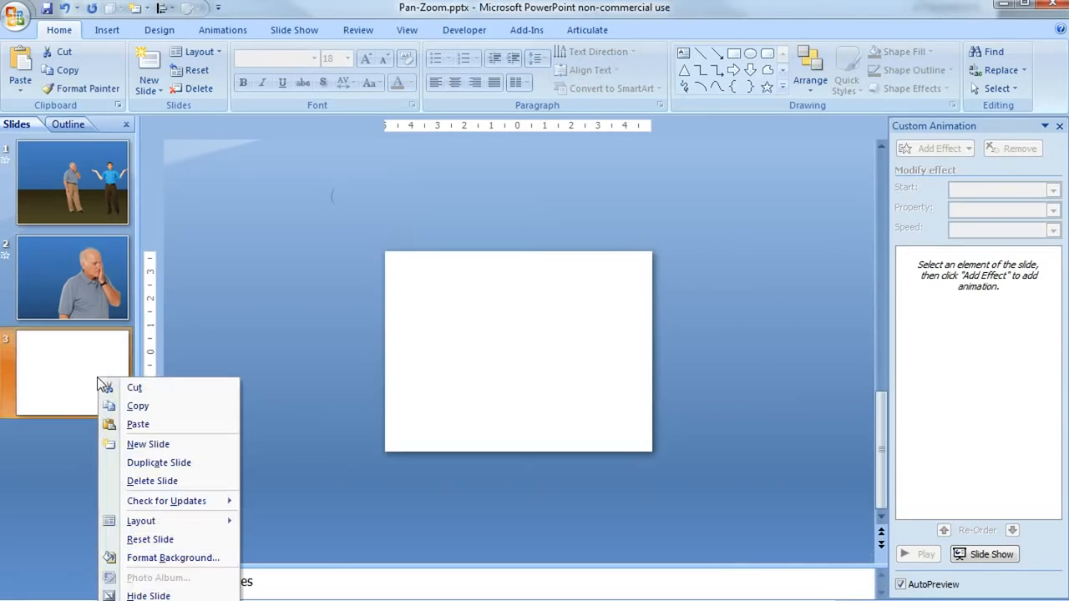
click(146, 481)
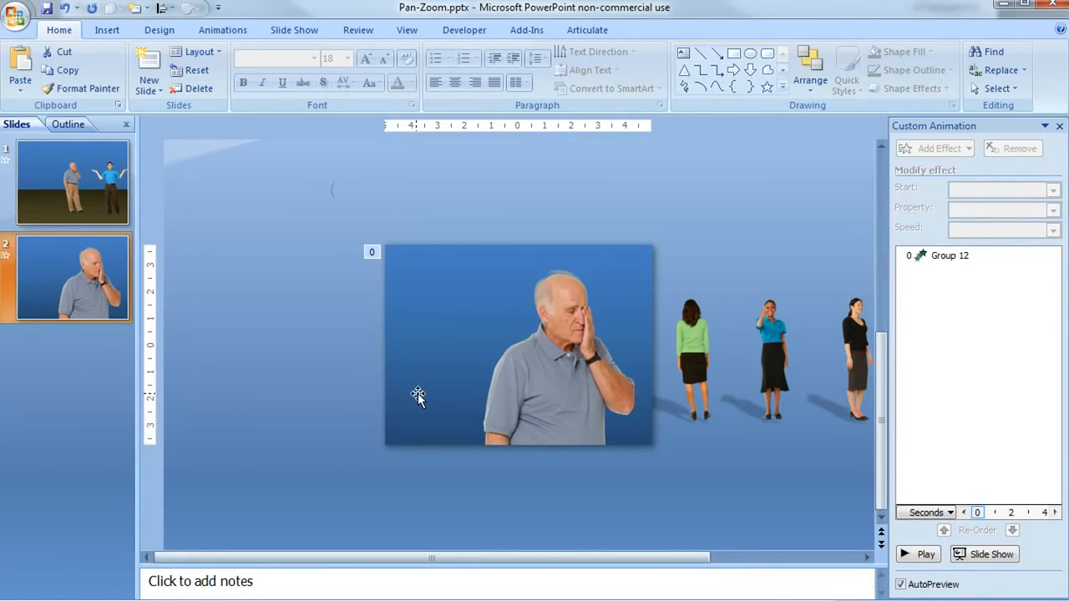
key(alt+d)
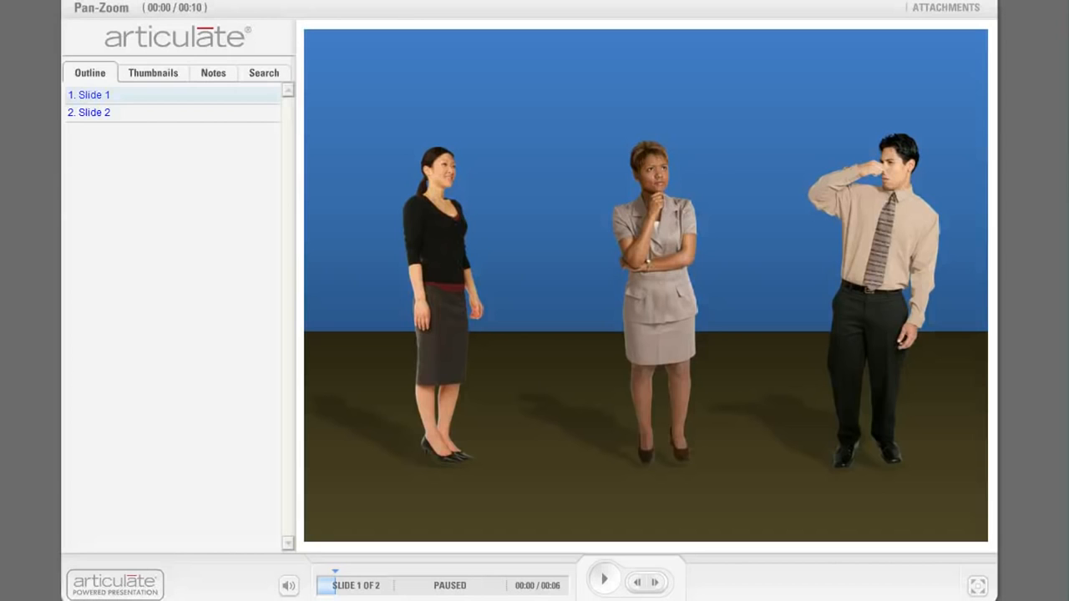
click(609, 585)
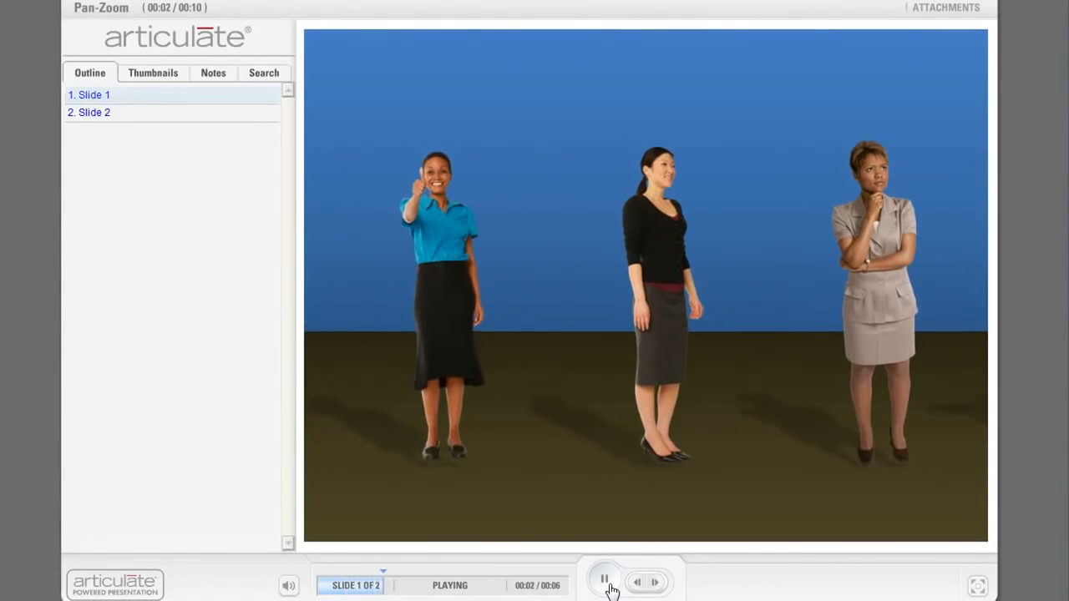
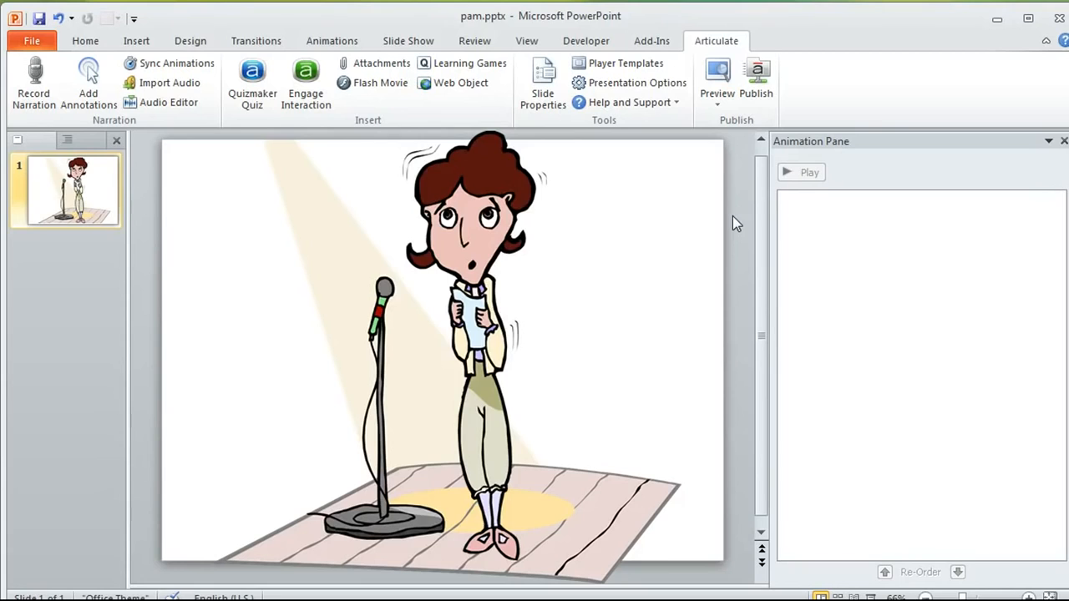
Move the woman picture in pam.pptx slightly down and right, and draw a scribbled Custom Path motion path over her torso
click(497, 211)
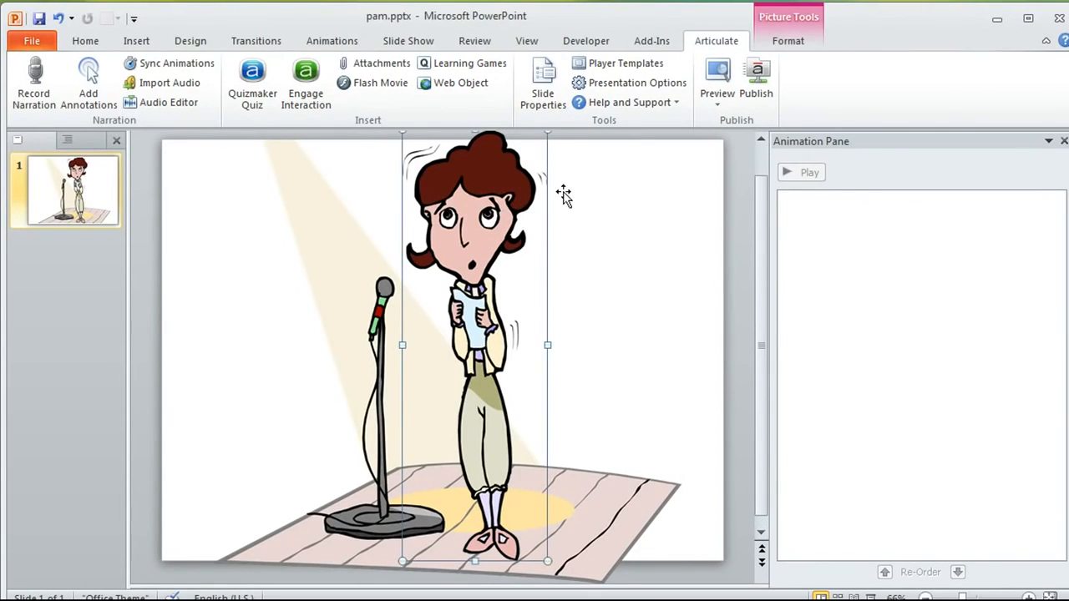
drag(490, 207, 497, 233)
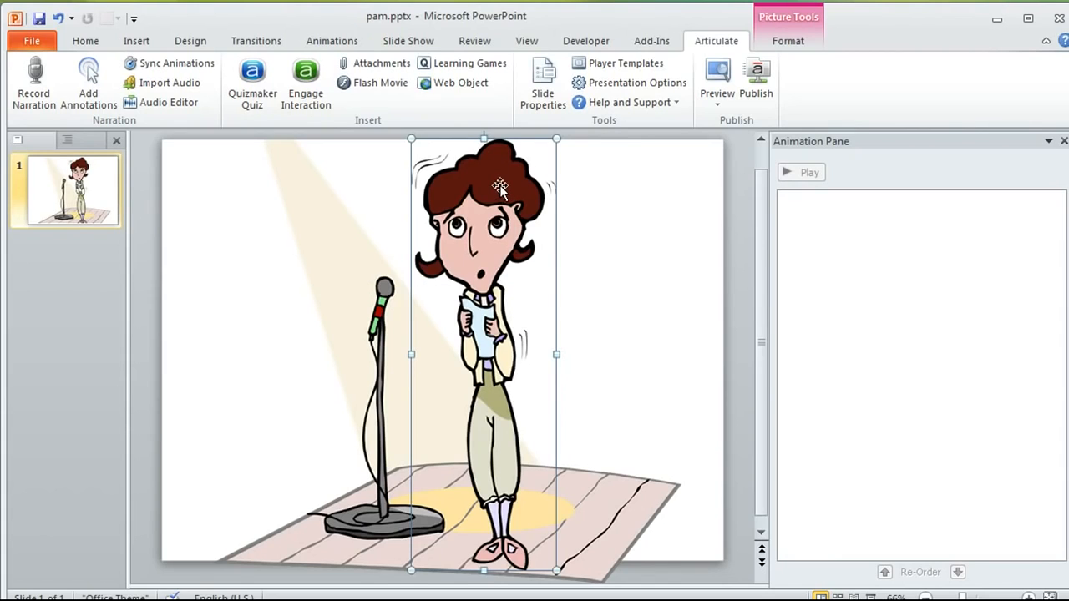
click(334, 41)
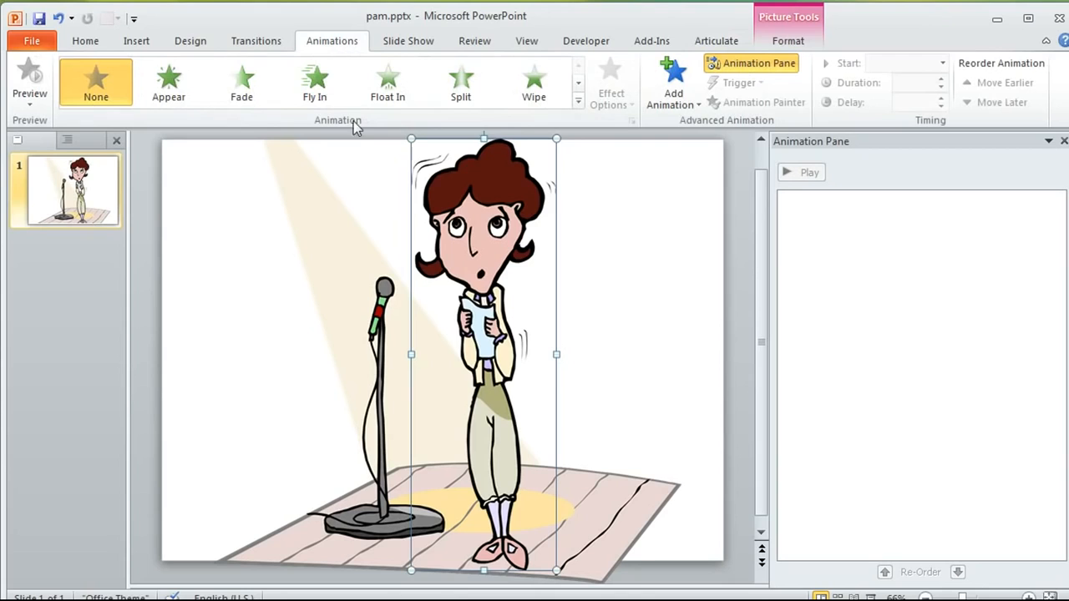
click(577, 101)
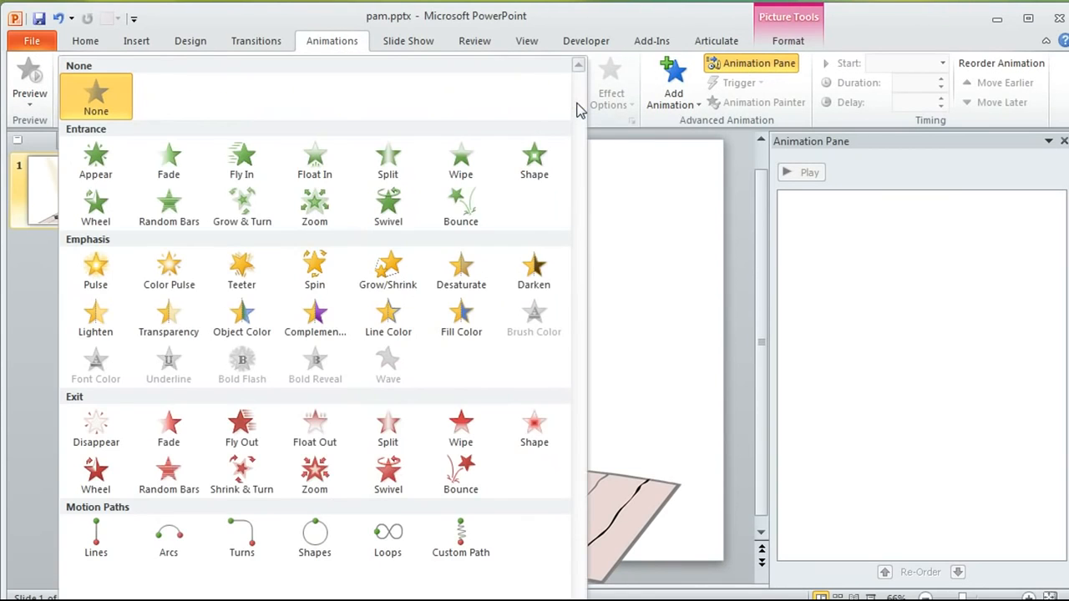
click(482, 532)
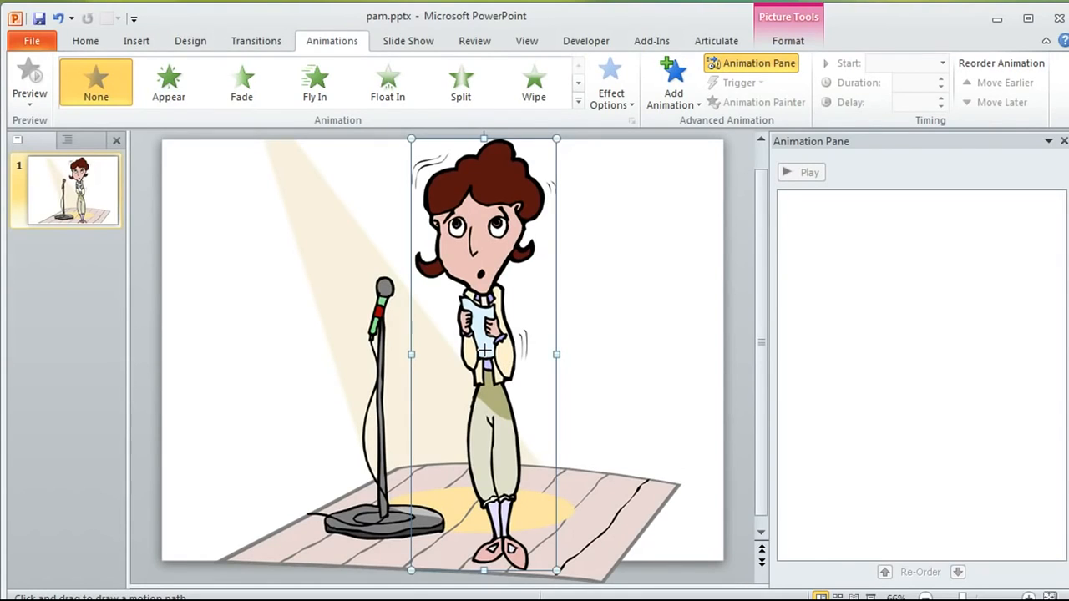
mouse_move(484, 350)
mouse_down()
mouse_move(495, 321)
mouse_move(491, 350)
mouse_move(484, 332)
mouse_move(498, 343)
mouse_move(490, 325)
mouse_move(501, 349)
mouse_move(493, 327)
mouse_move(489, 354)
mouse_move(493, 322)
mouse_move(490, 359)
mouse_move(491, 321)
mouse_move(491, 345)
mouse_up()
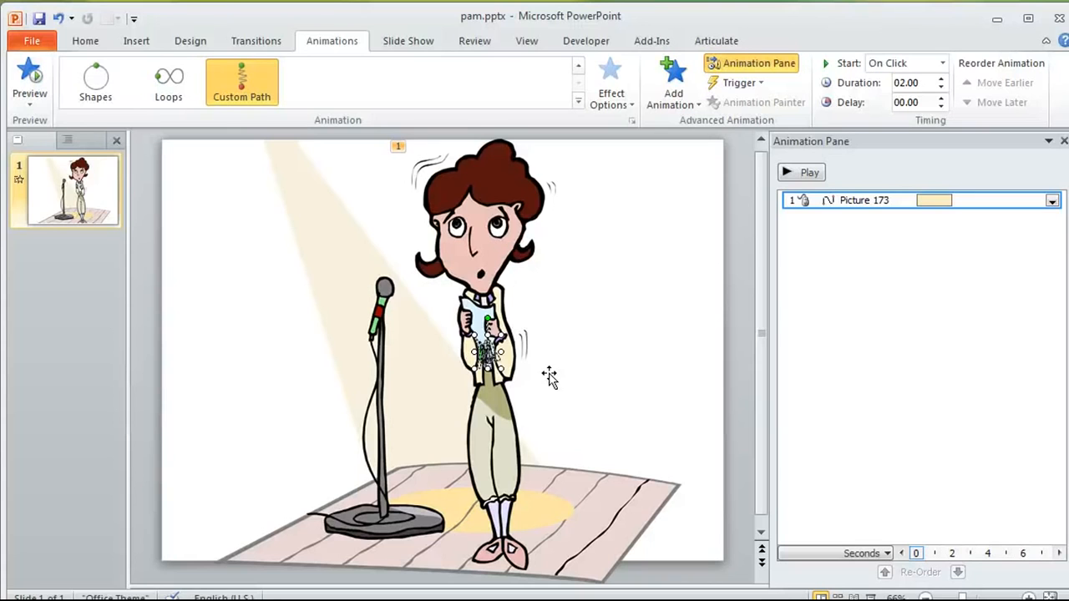
Shrink the scribbled motion path to a tiny fraction of its drawn size so the woman only shakes slightly
scroll(535, 372, up, 10)
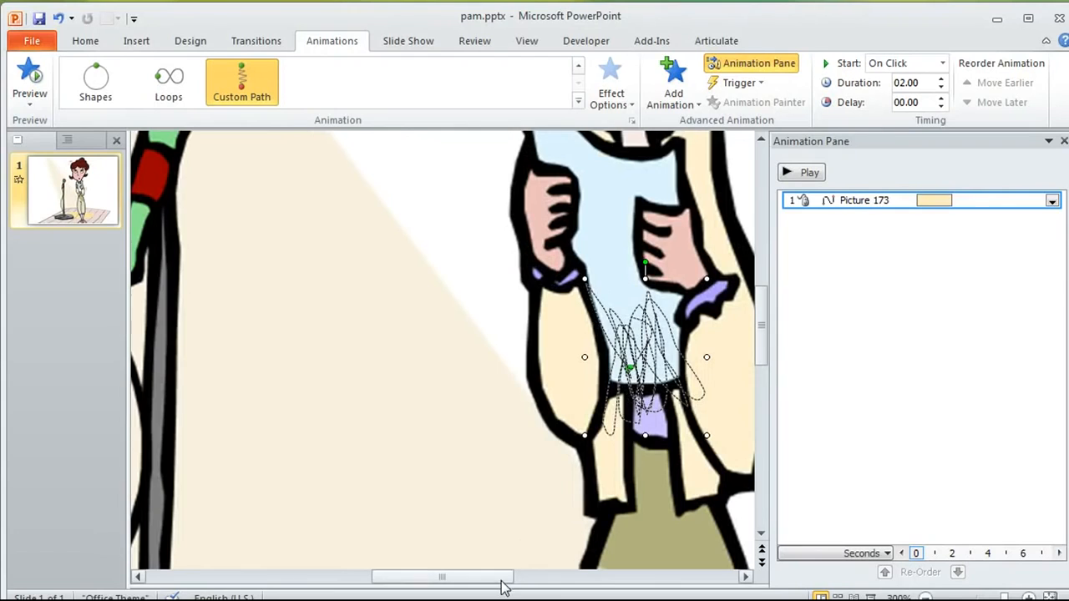
drag(502, 577, 582, 577)
scroll(451, 433, up, 2)
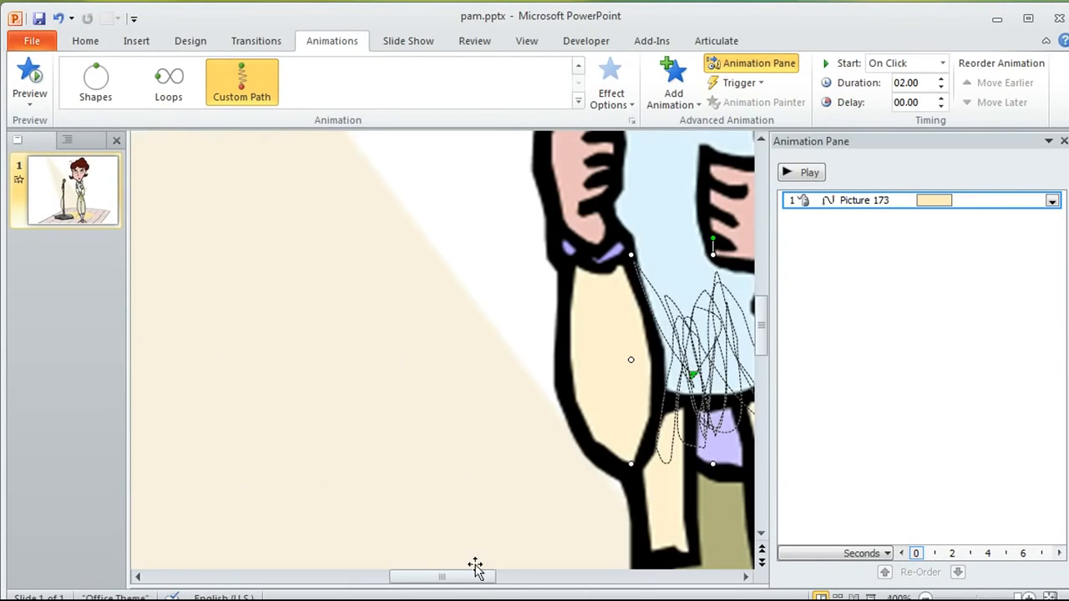
drag(477, 578, 515, 580)
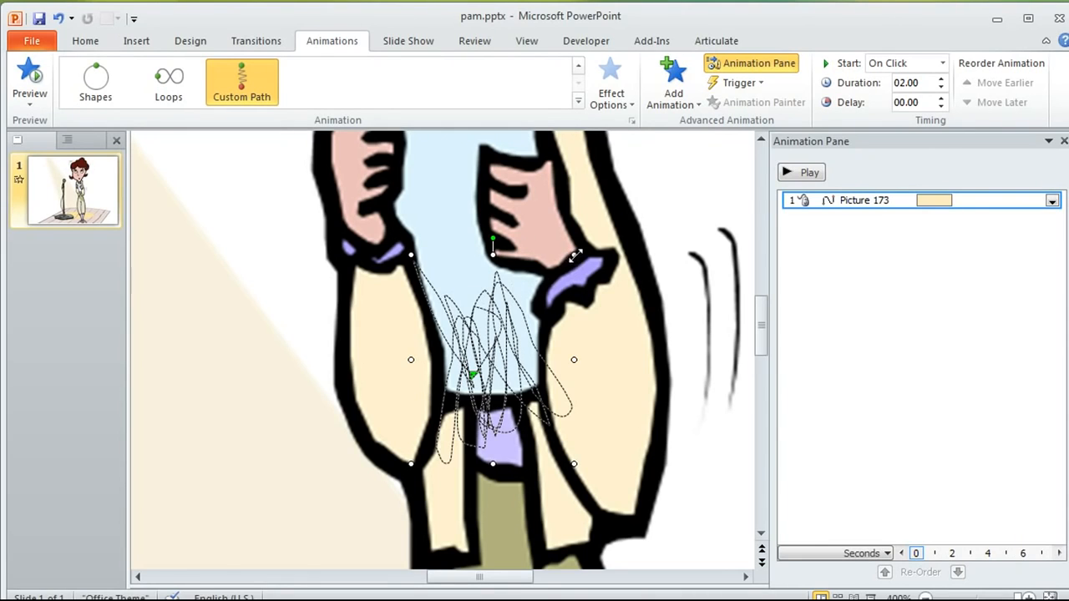
drag(575, 255, 482, 315)
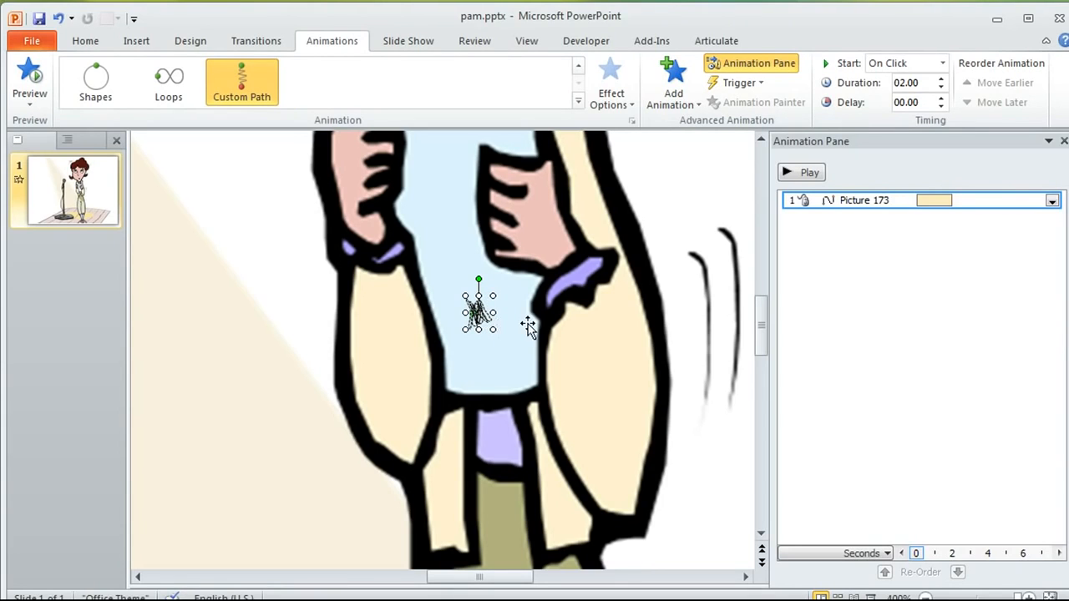
scroll(528, 322, down, 5)
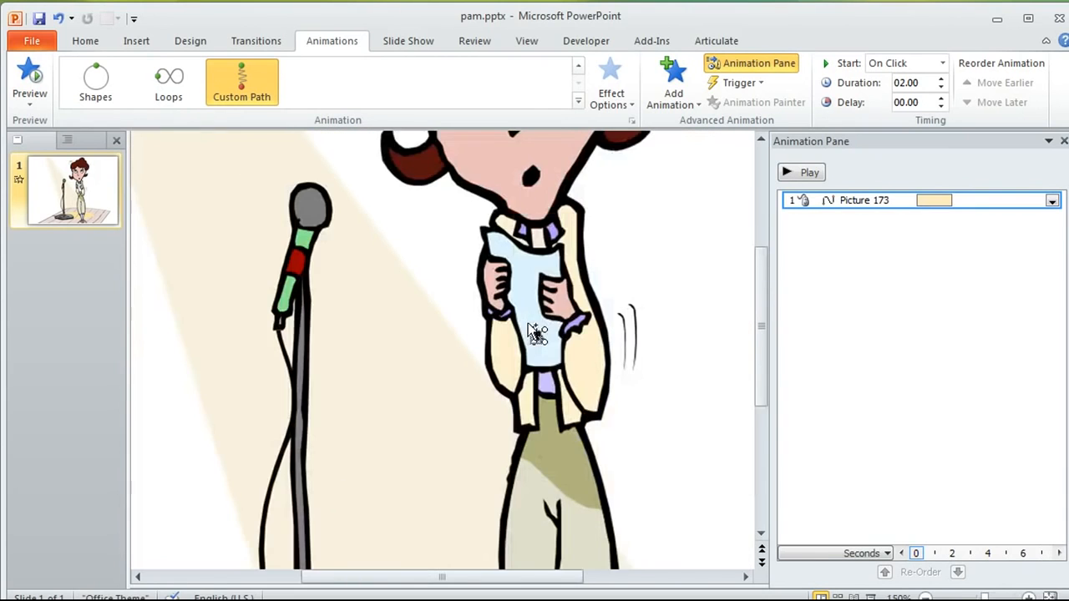
scroll(528, 323, down, 3)
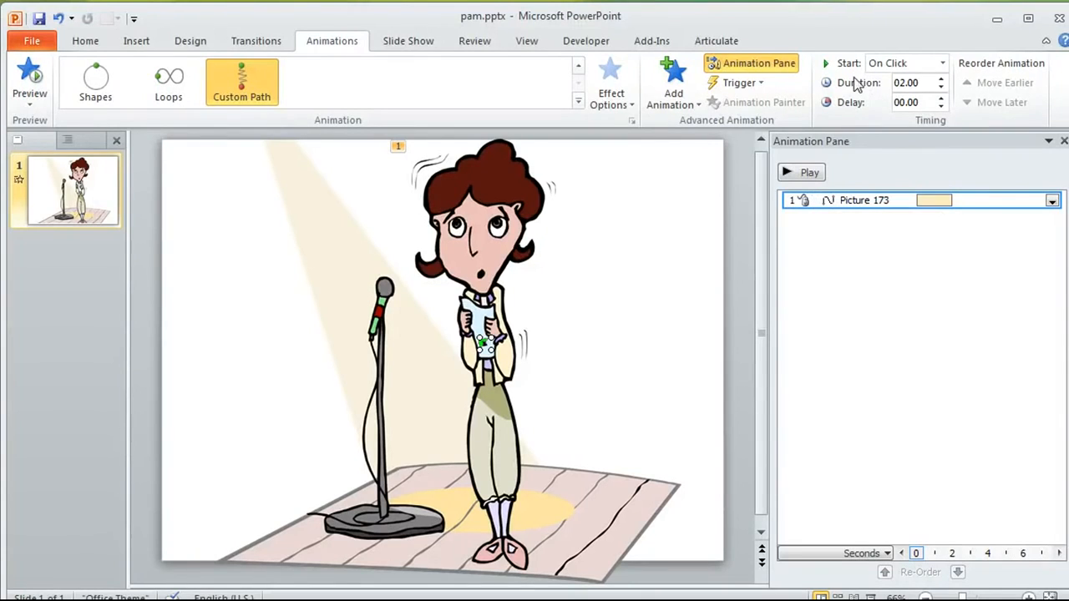
Set the woman's motion path to start With Previous and extend its duration to 4.80 seconds
click(943, 63)
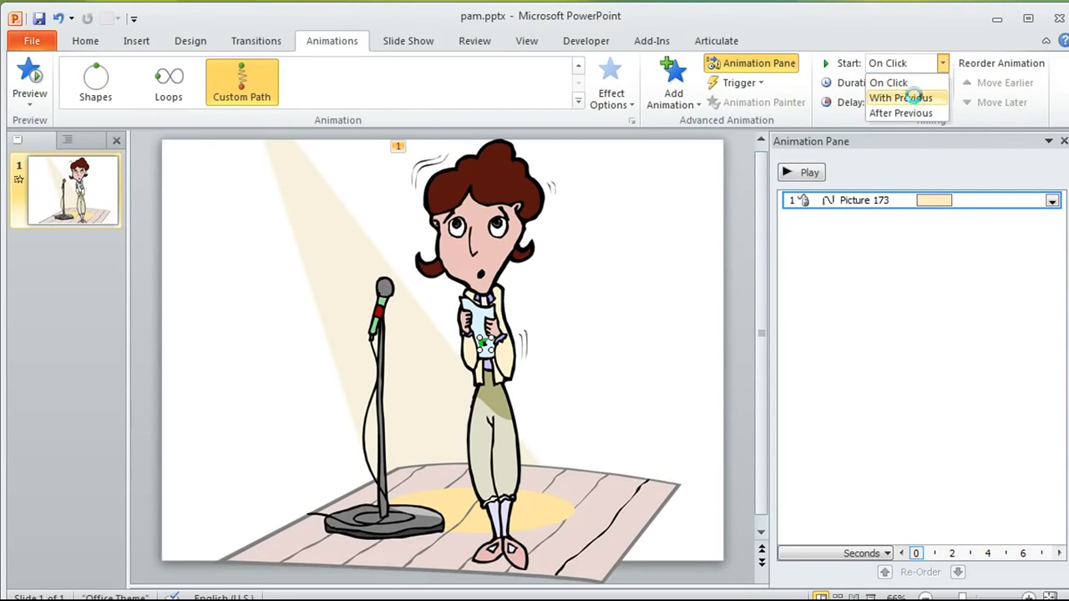
click(910, 98)
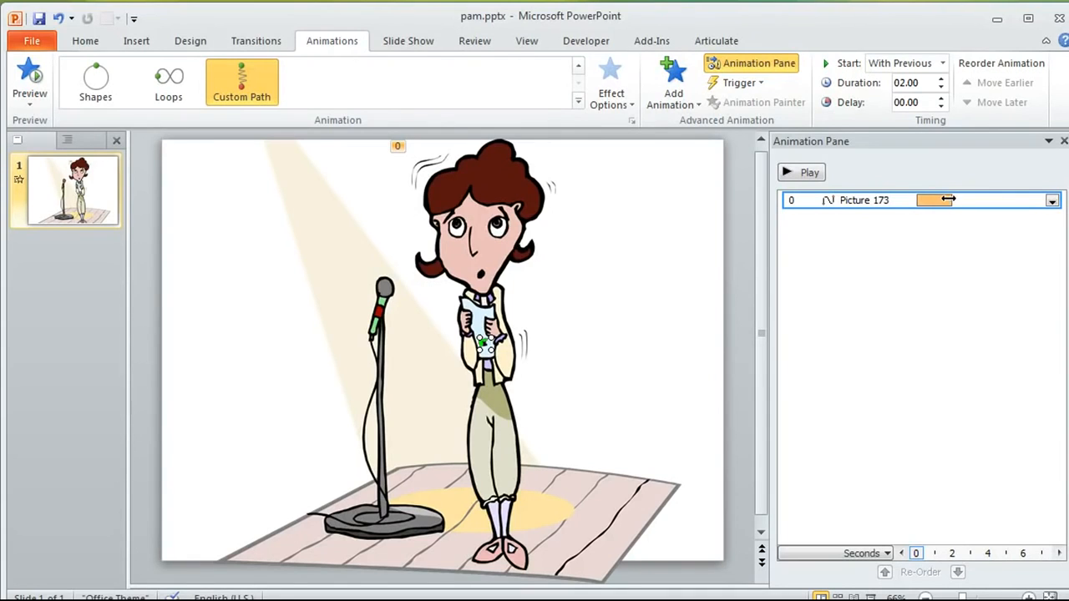
drag(952, 200, 1006, 214)
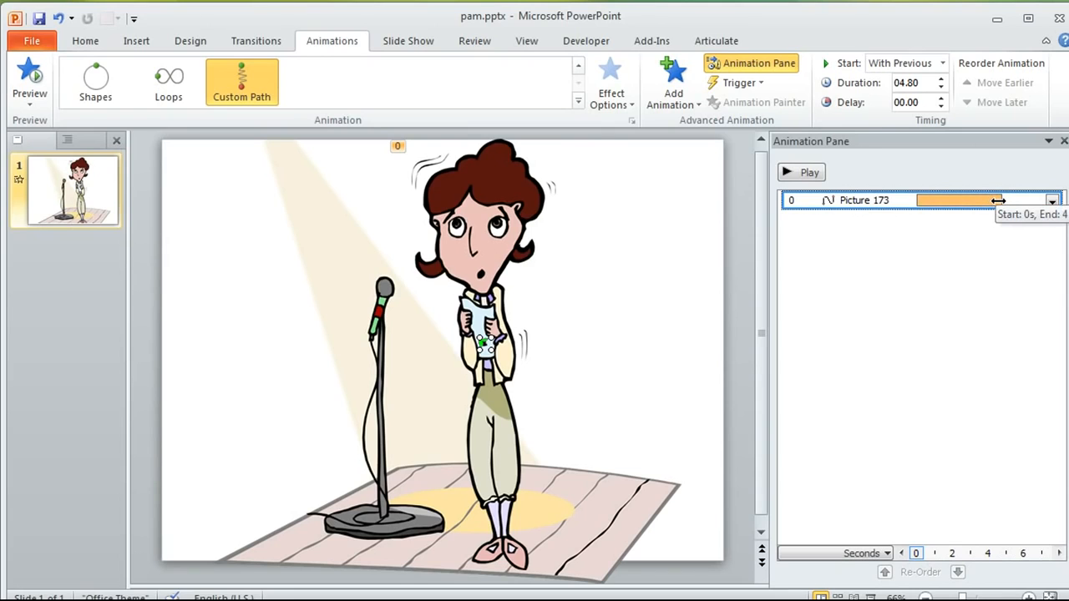
Preview the slide with the shaking woman animation using Articulate's preview
click(727, 193)
click(716, 41)
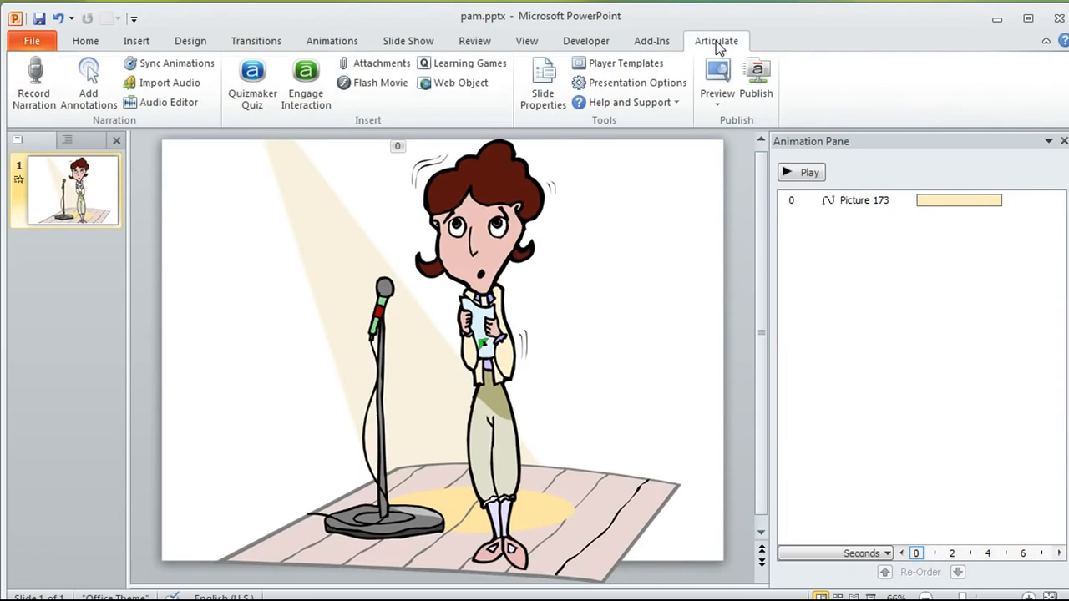
click(719, 101)
click(751, 127)
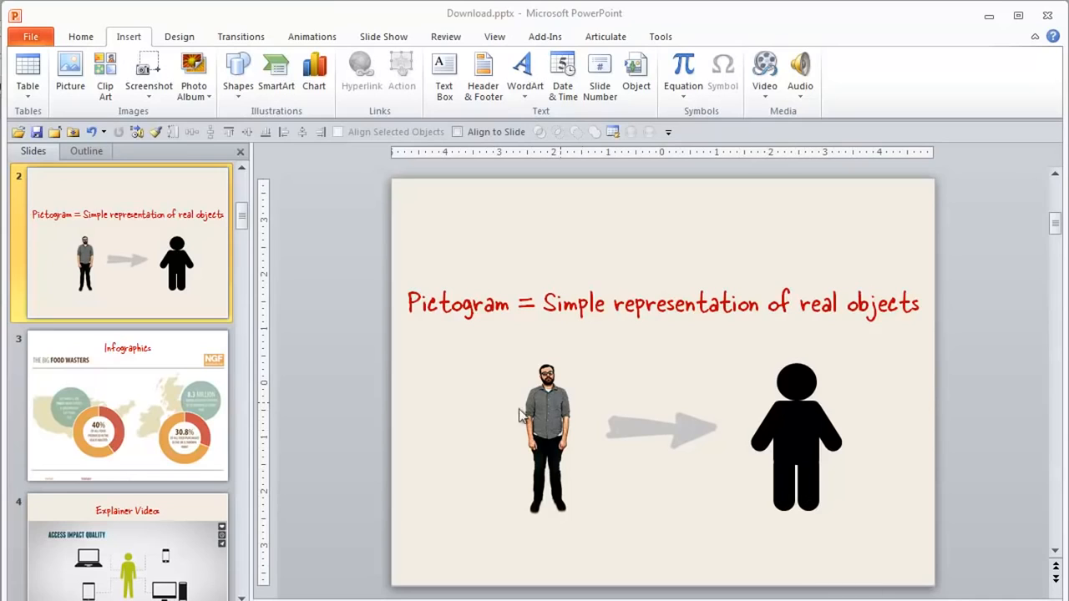
Review the pictogram examples on the Infographics and Explainer Videos slides in Download.pptx
click(164, 411)
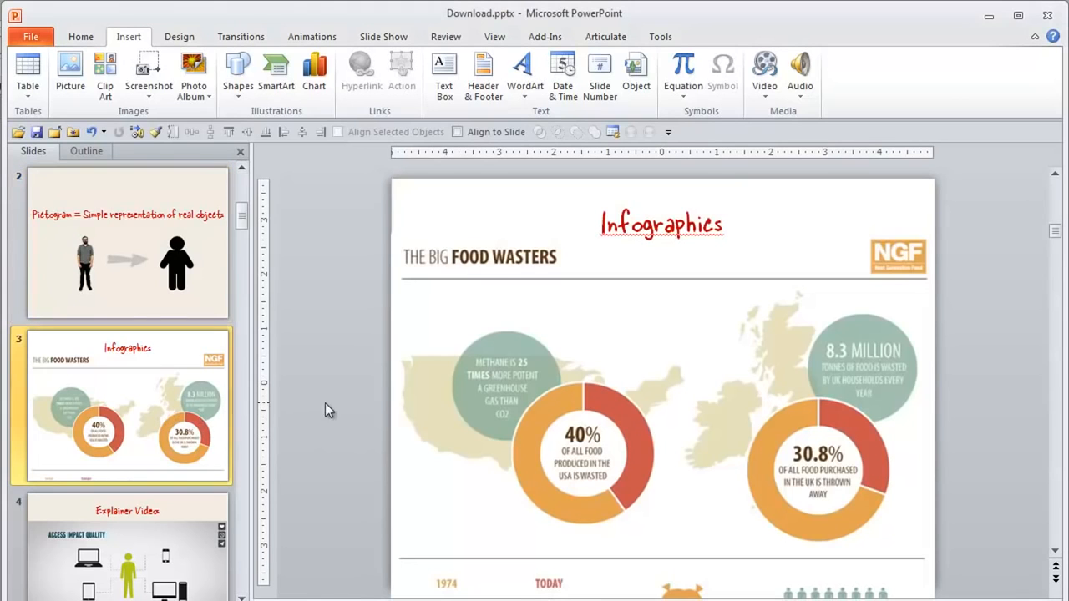
scroll(341, 421, down, 3)
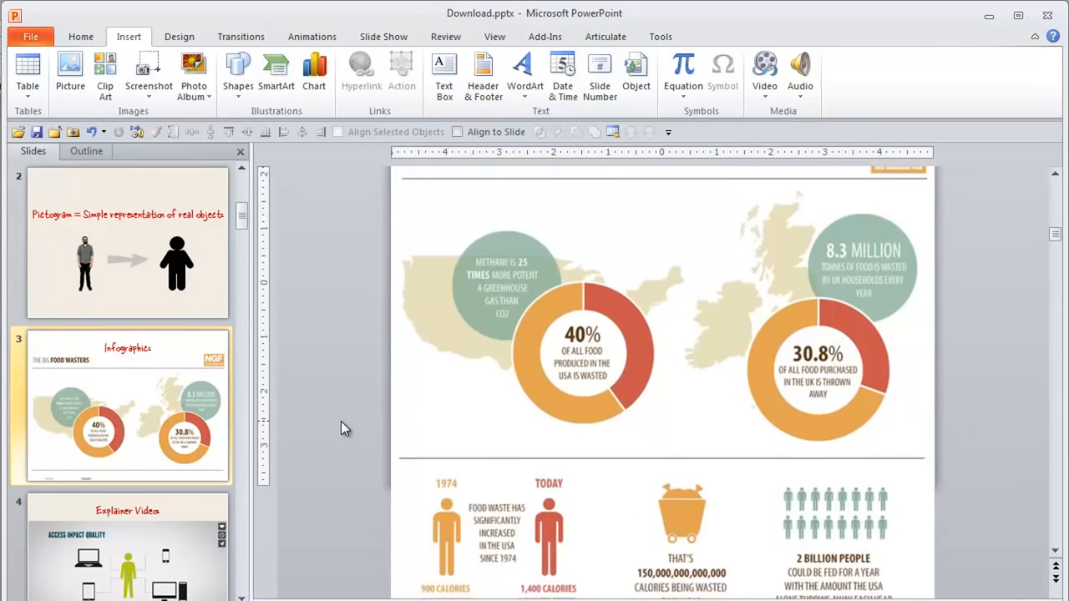
scroll(341, 421, down, 5)
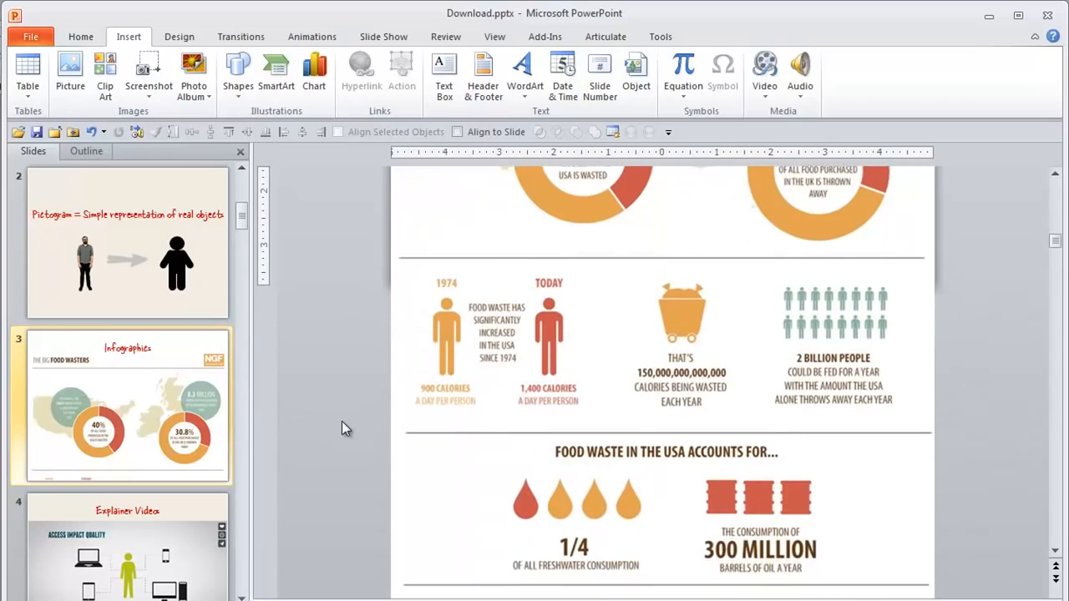
scroll(342, 421, down, 3)
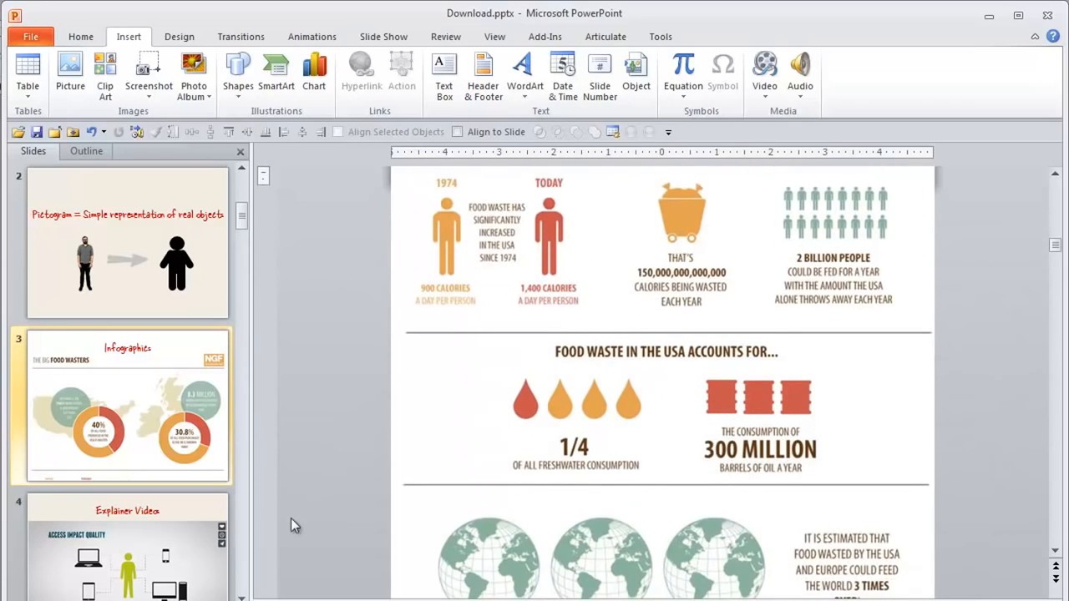
click(206, 544)
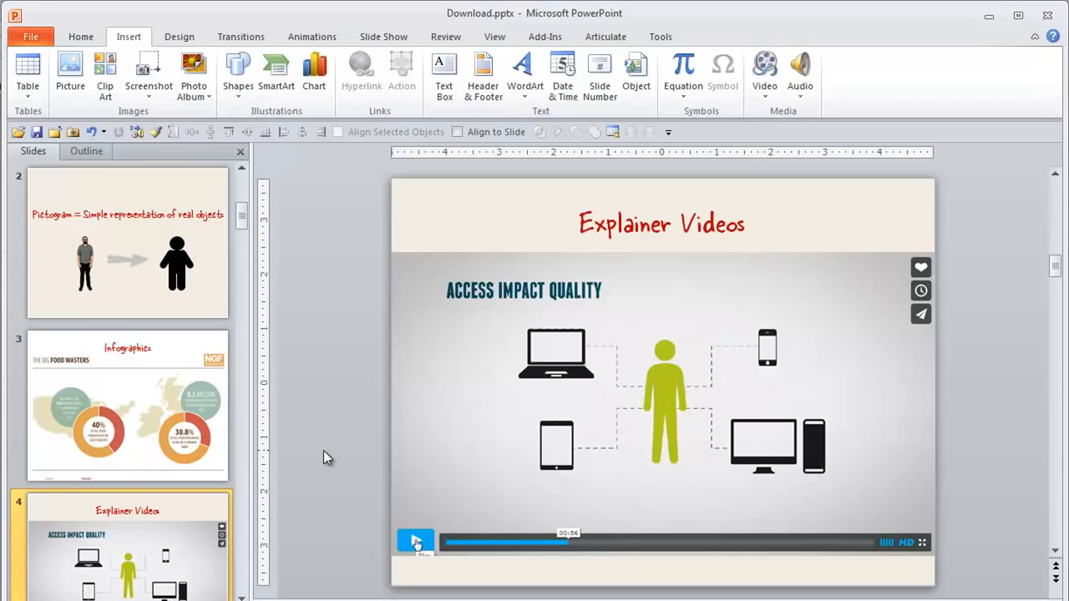
scroll(323, 450, down, 5)
scroll(323, 450, up, 3)
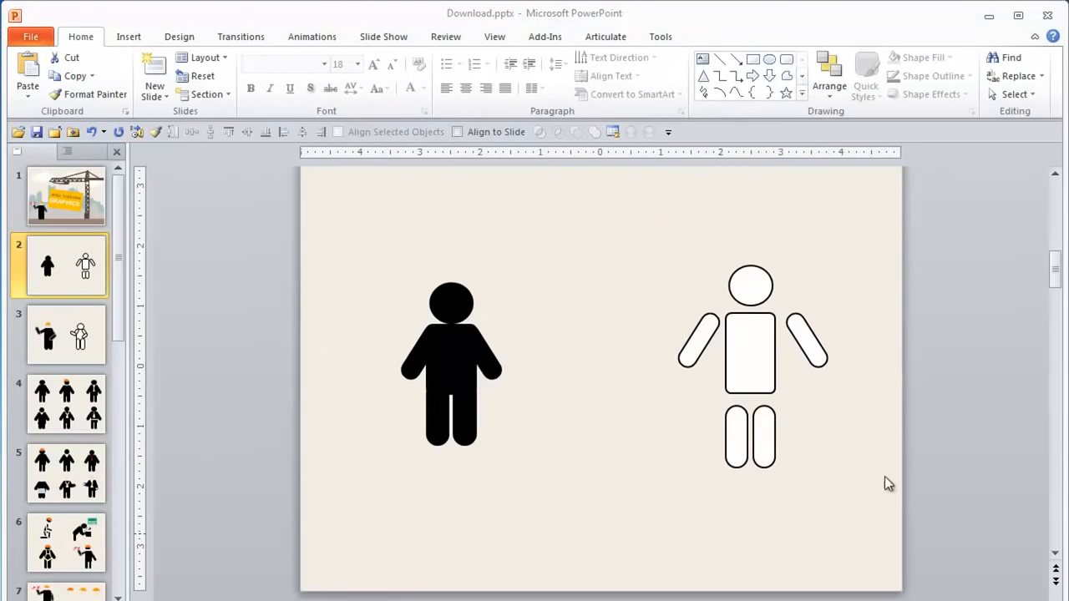
Draw a circle for the head and a tall rounded rectangle for the torso between the two pictogram figures on slide 2
click(769, 62)
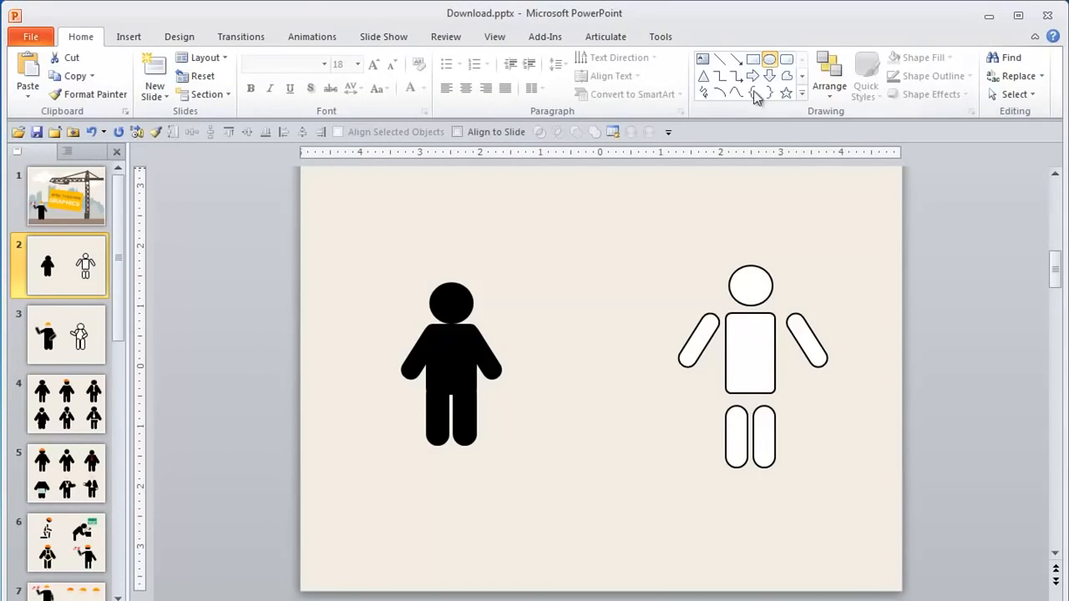
drag(572, 265, 618, 311)
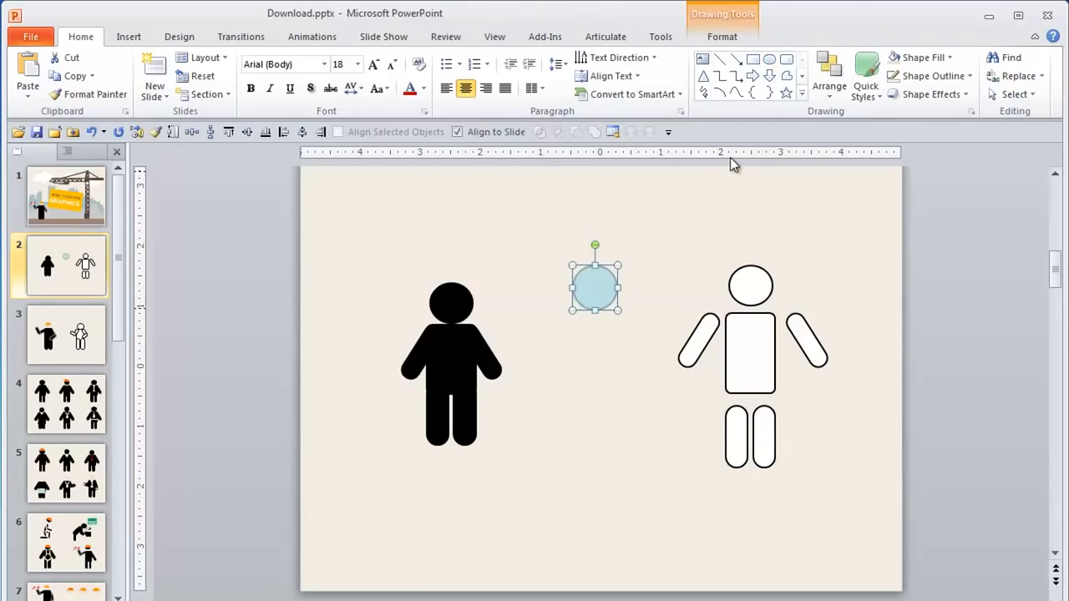
click(786, 59)
drag(566, 322, 630, 425)
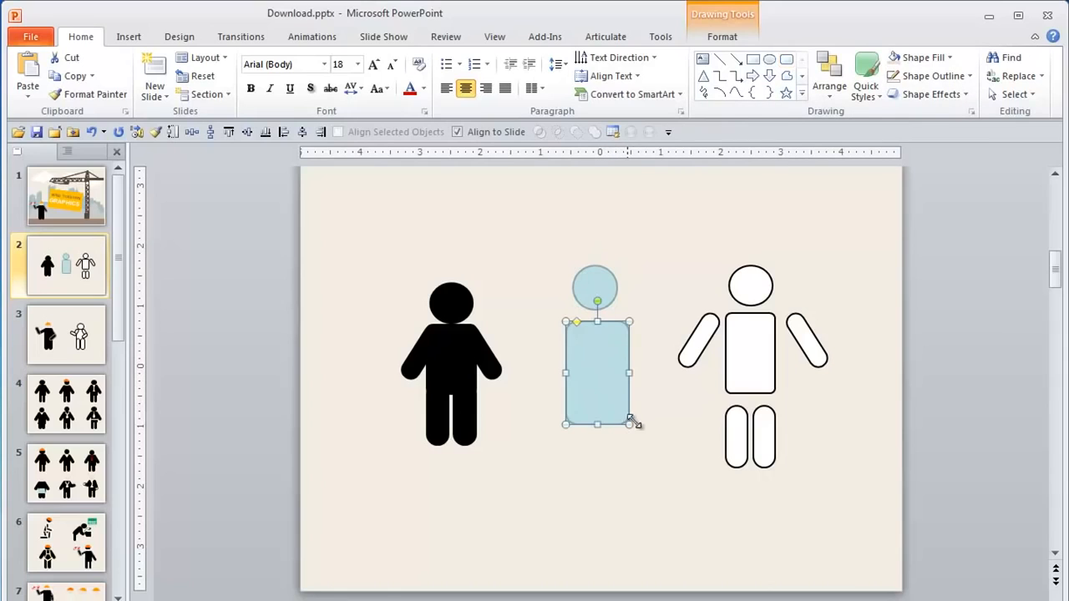
Draw a small horizontal rounded rectangle above the new torso and round its ends fully to form a limb
click(787, 65)
drag(638, 223, 699, 244)
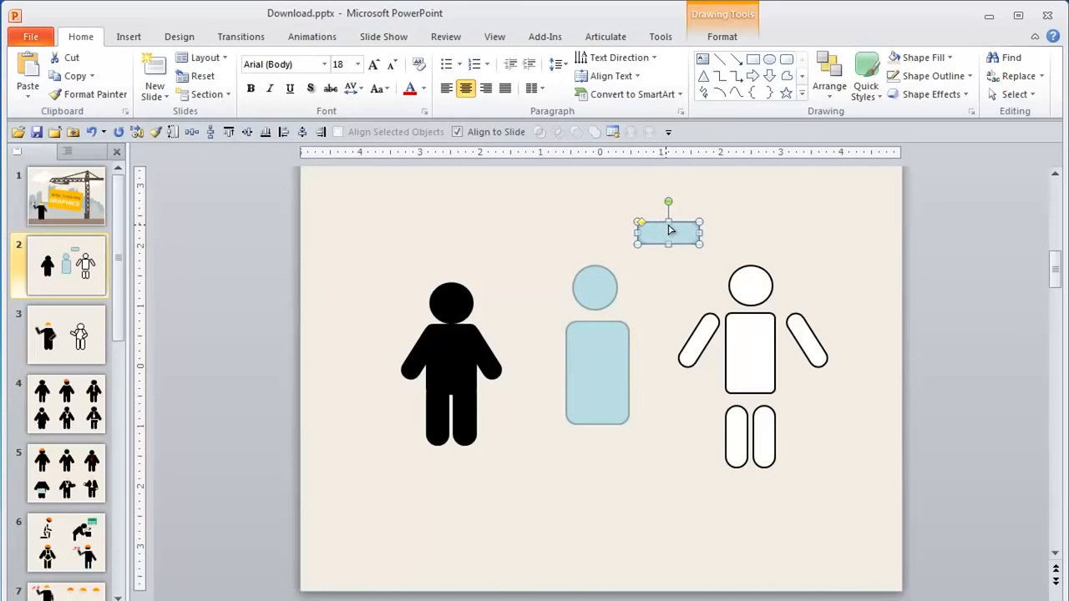
click(655, 296)
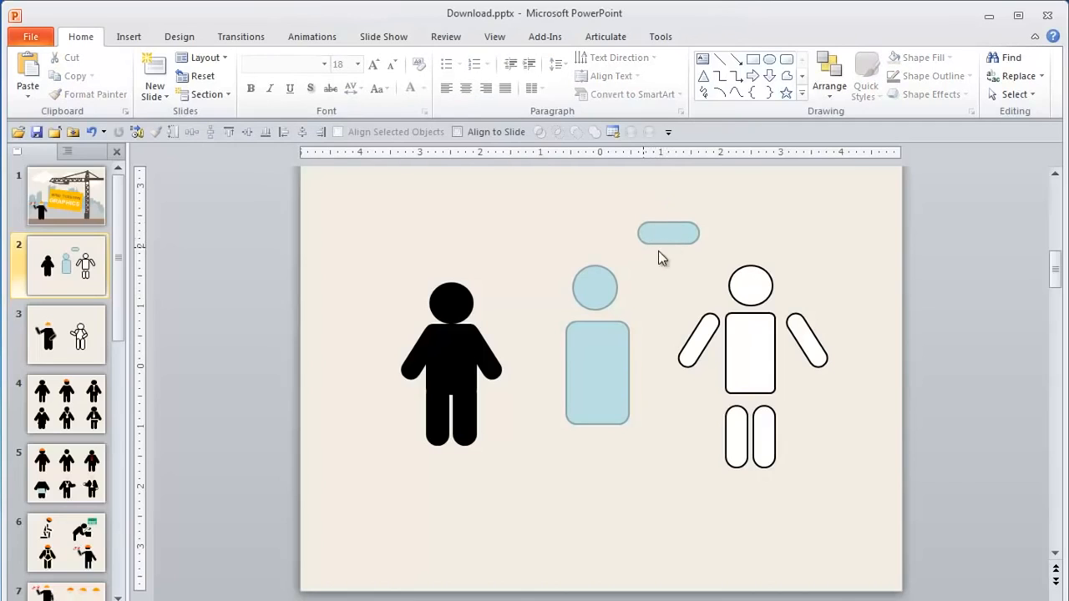
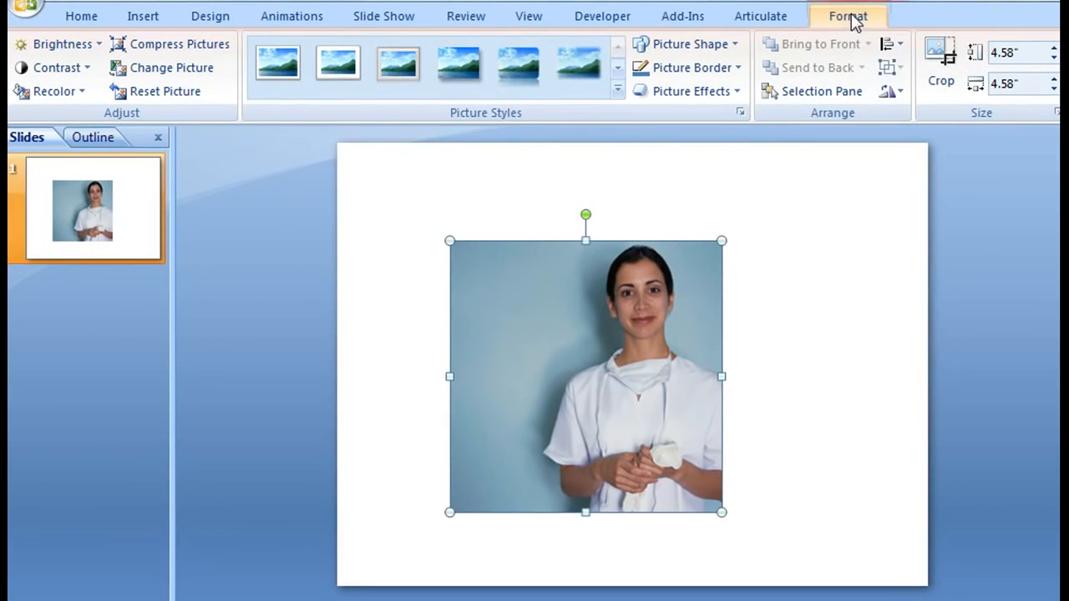
Set the blue background of the woman's picture as its transparent color
click(84, 91)
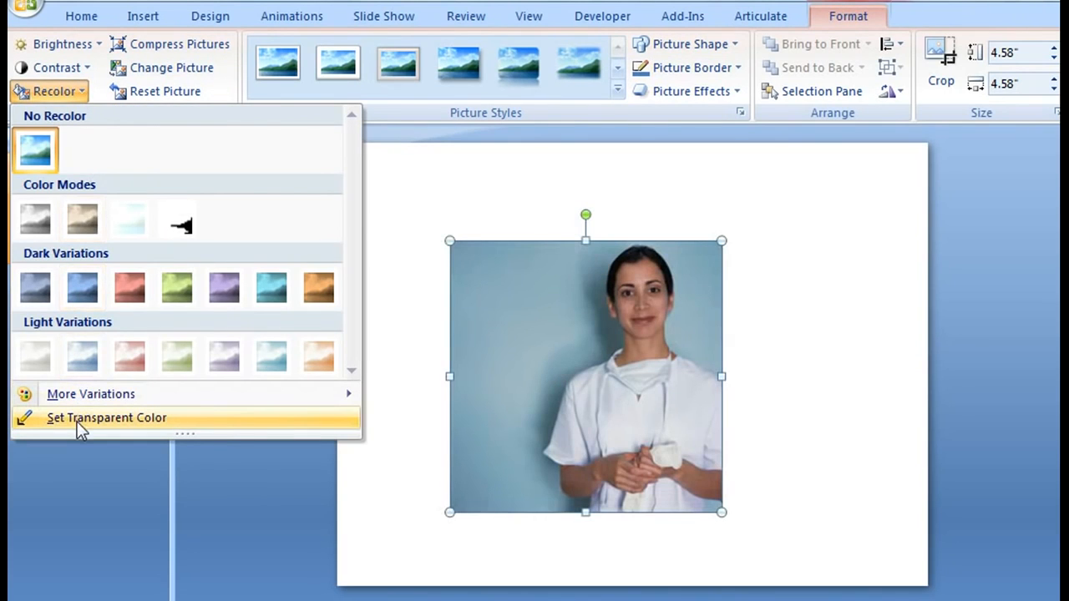
click(77, 422)
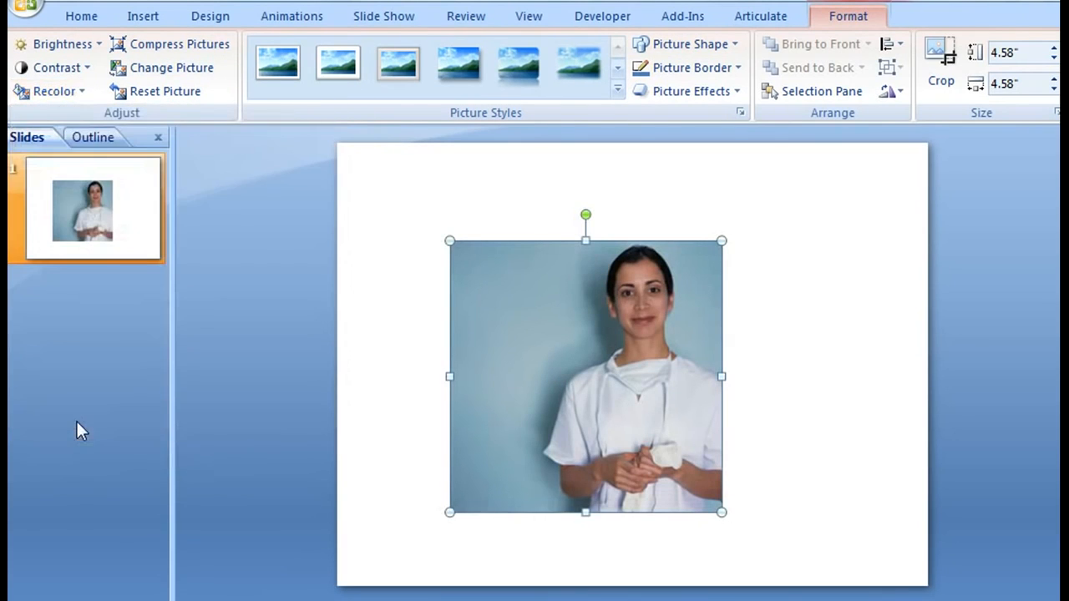
click(542, 284)
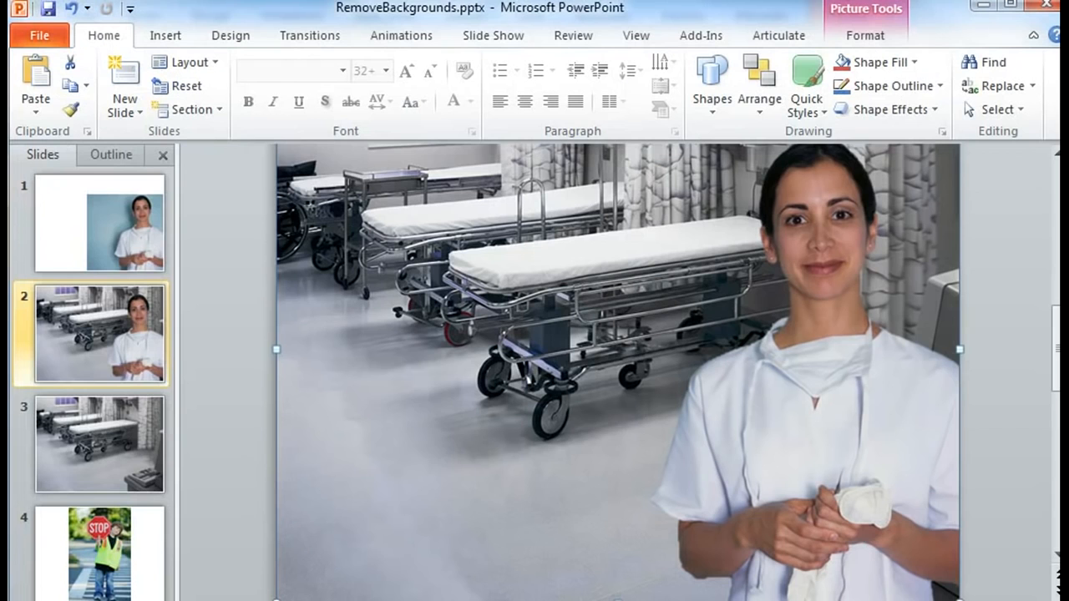
Remove the blue background from the woman's picture on slide 1 of RemoveBackgrounds.pptx, fitting the removal area around her whole figure, and keep the changes
click(44, 221)
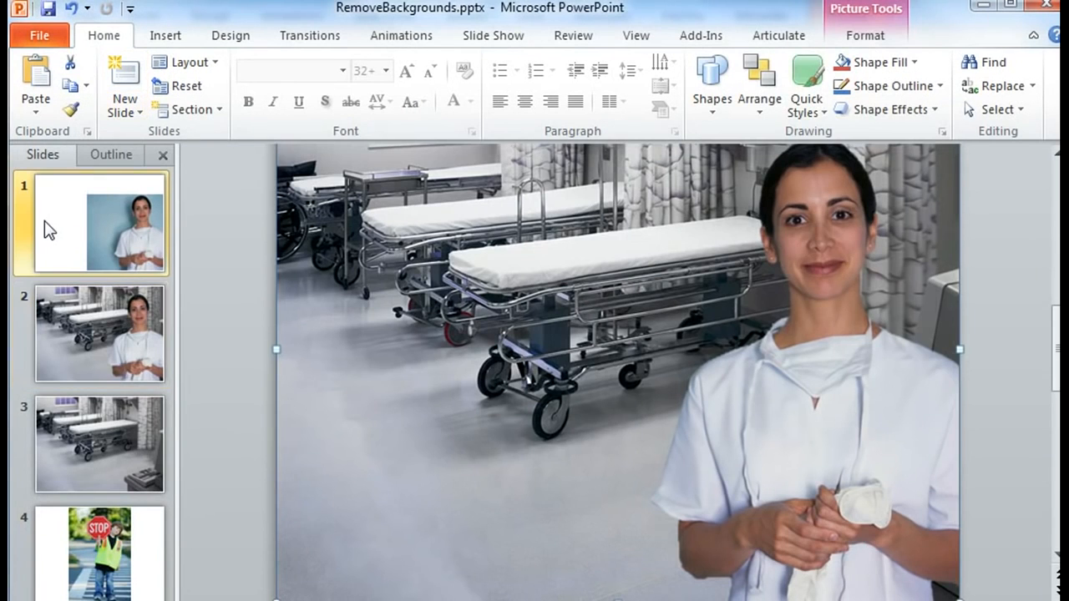
click(685, 294)
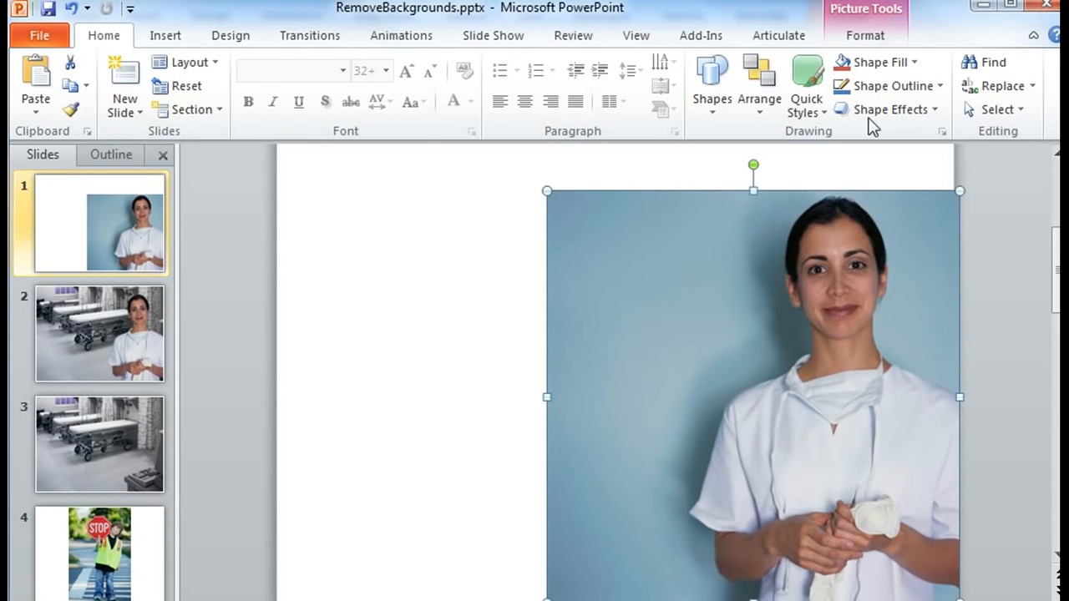
click(865, 36)
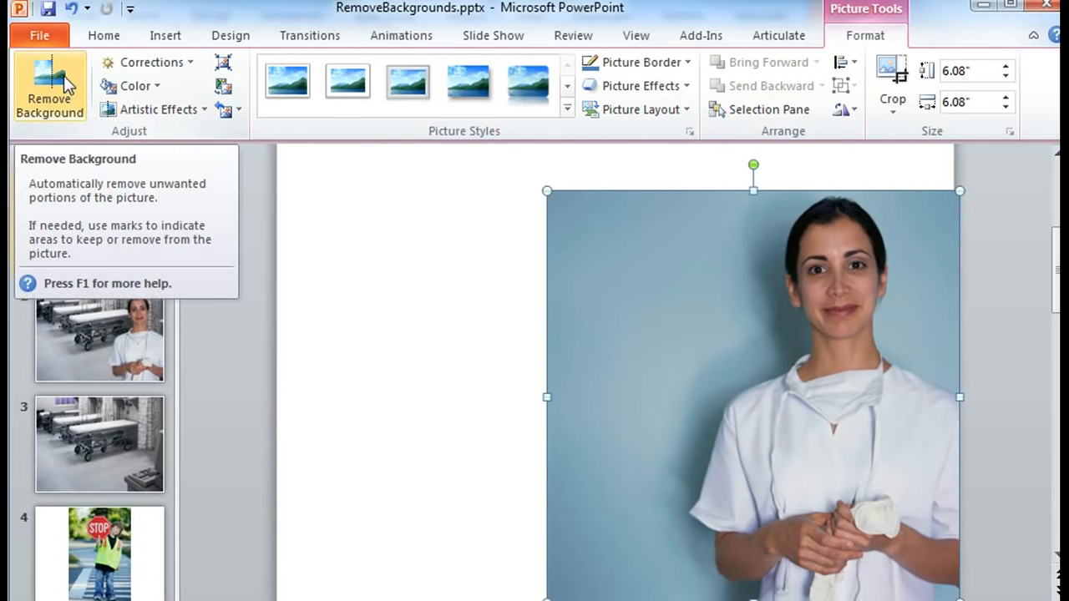
click(66, 84)
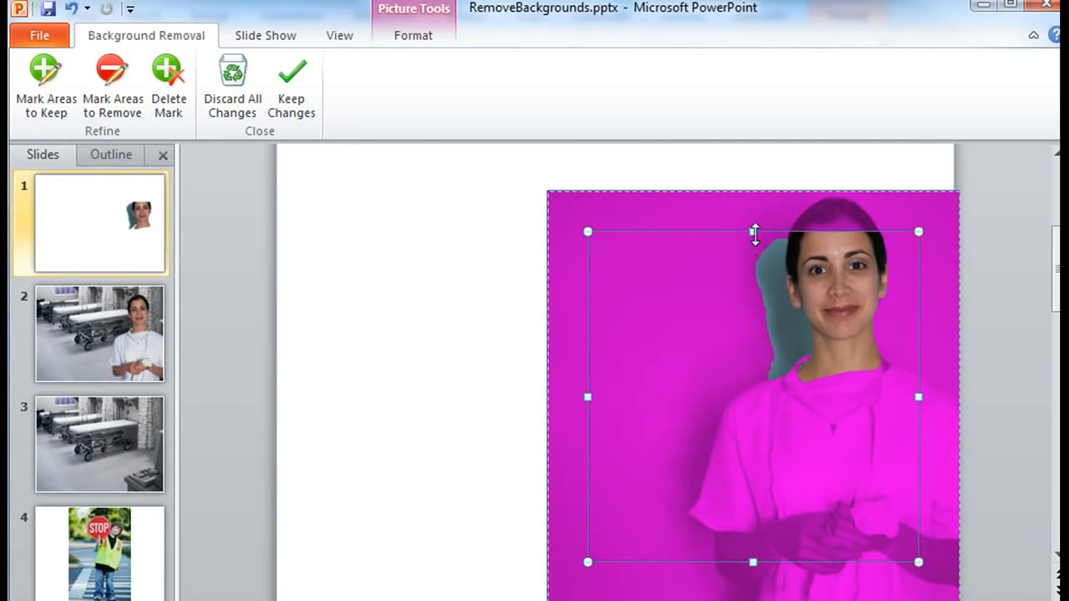
drag(755, 234, 751, 193)
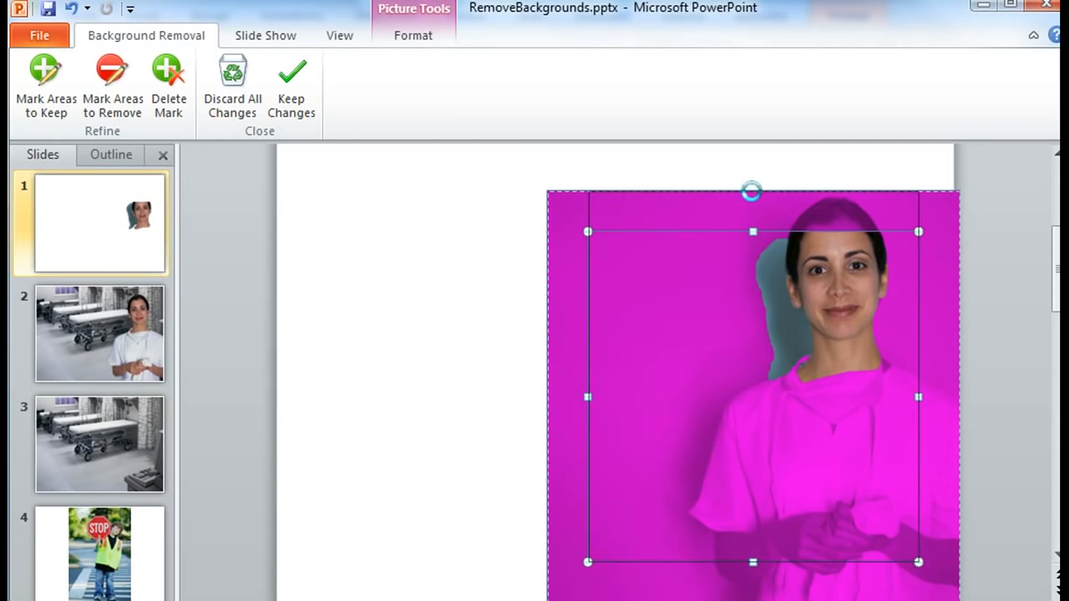
drag(918, 376, 962, 376)
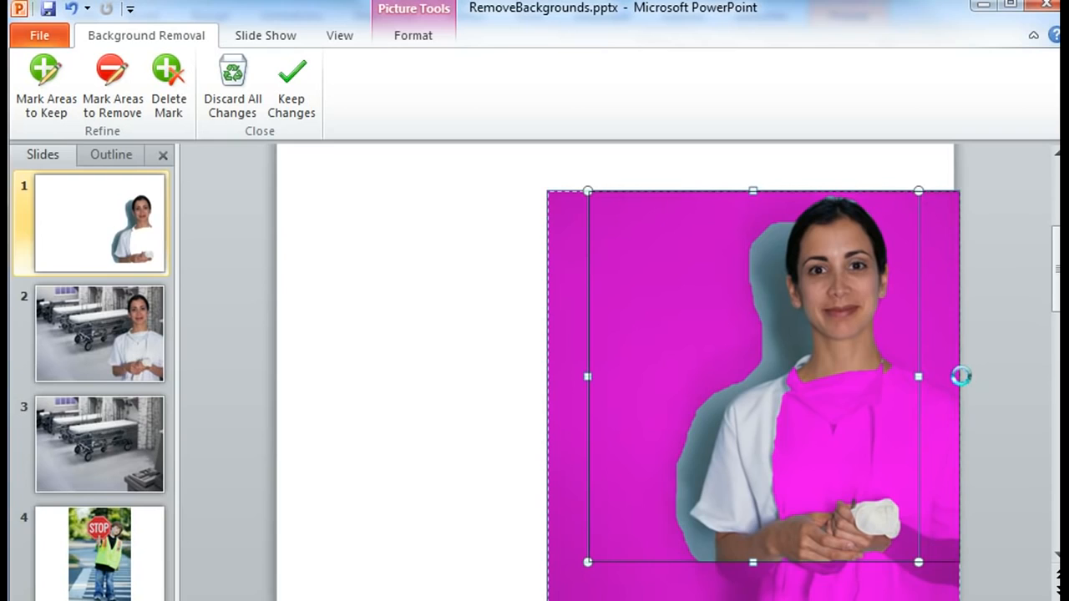
drag(589, 375, 684, 376)
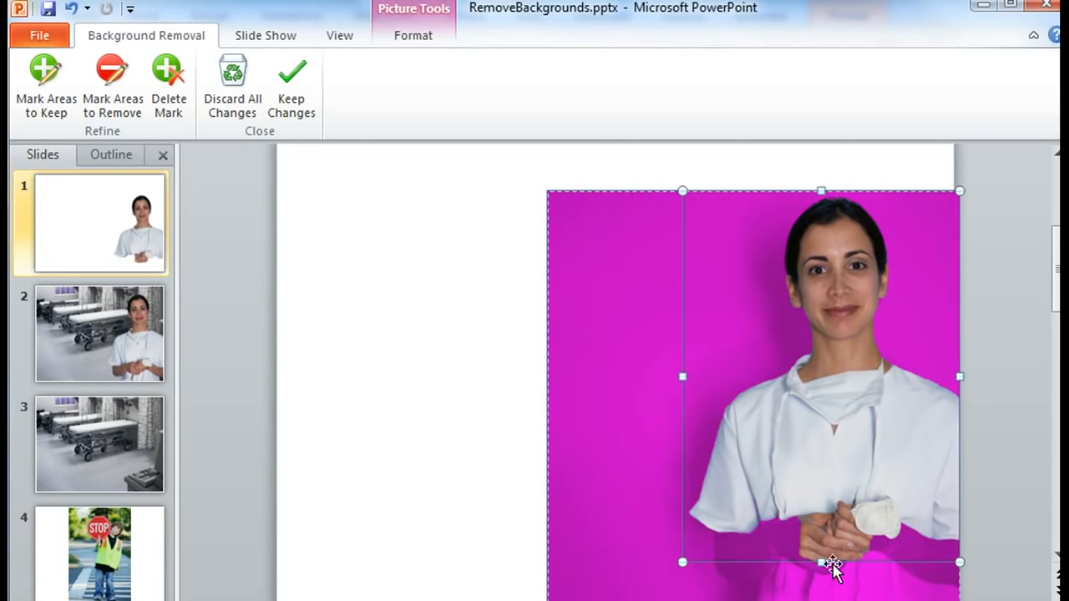
drag(823, 563, 823, 598)
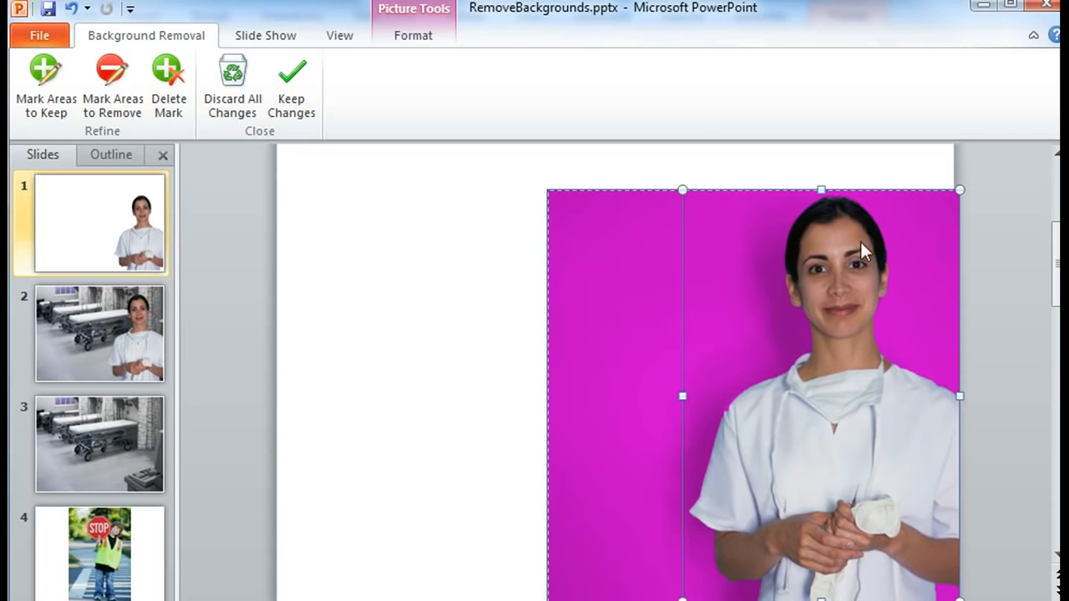
click(296, 76)
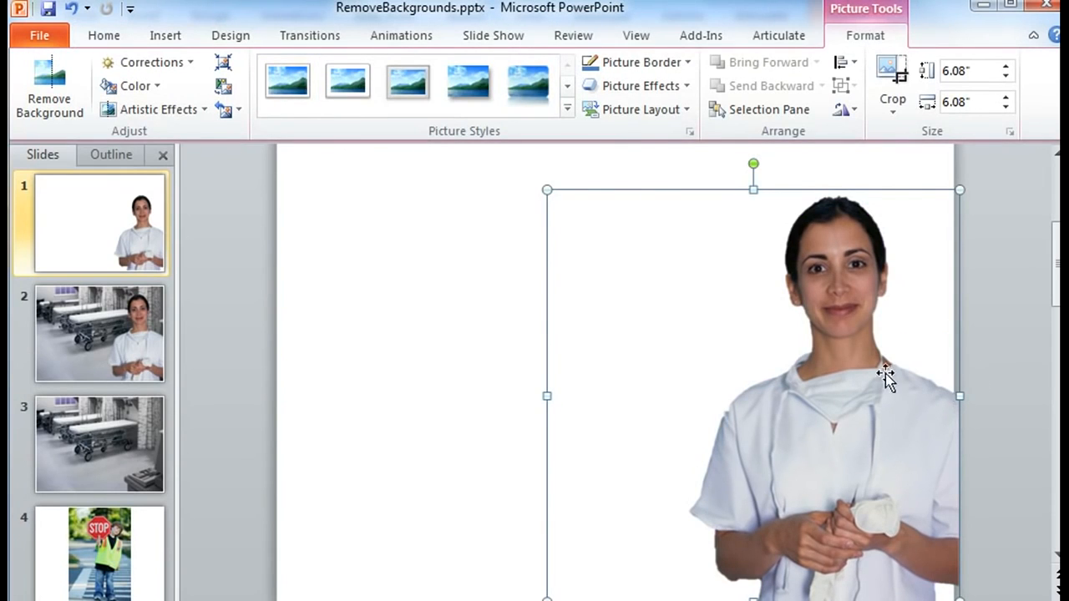
Copy the cut-out woman from slide 1 and paste her onto the hospital room picture on slide 3
right_click(822, 275)
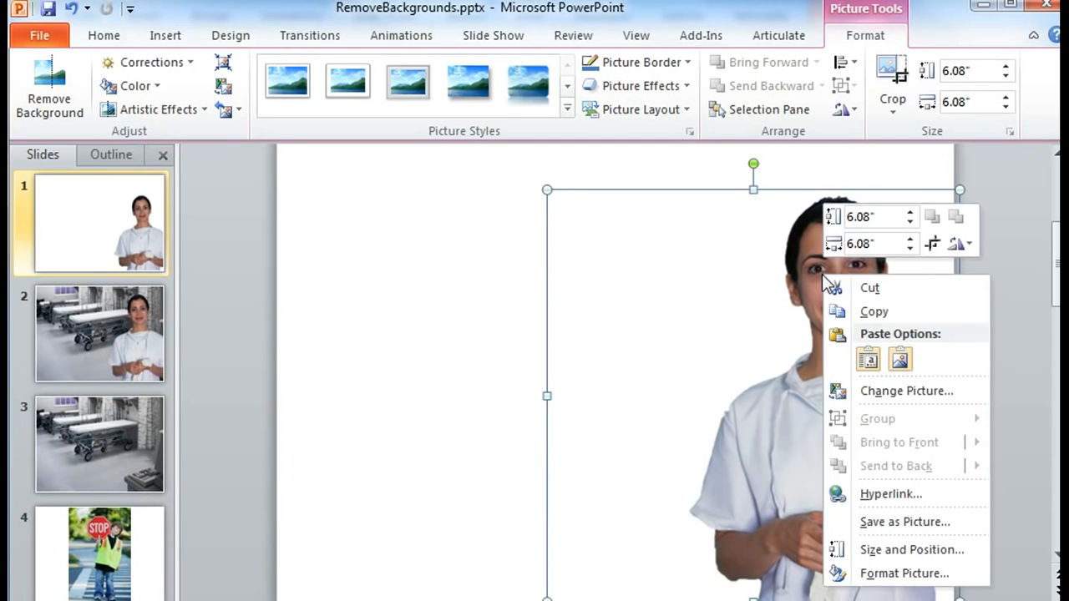
click(862, 311)
click(153, 428)
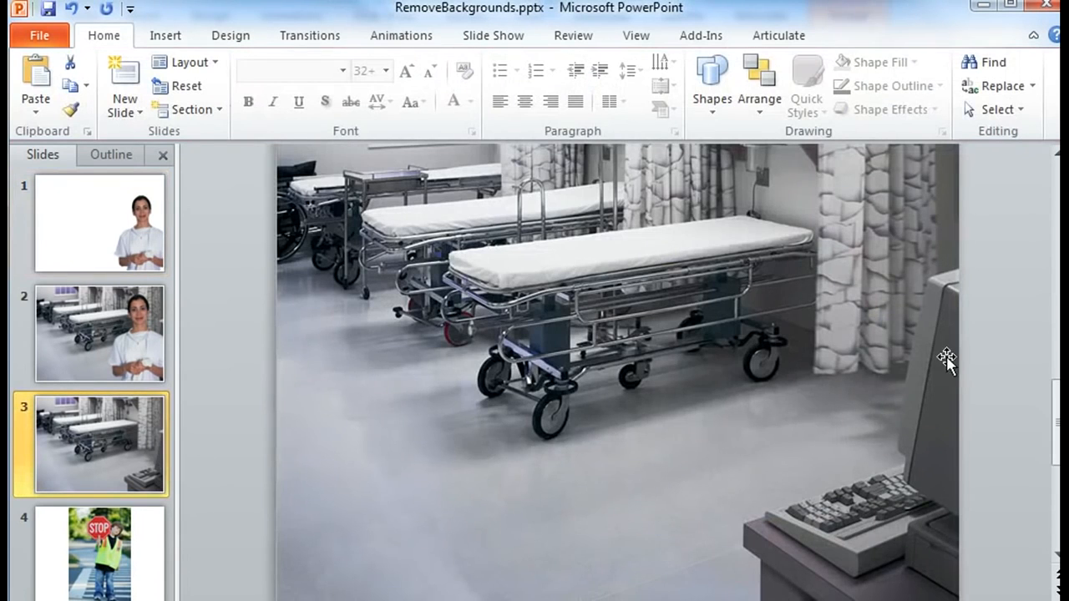
right_click(990, 346)
click(1039, 430)
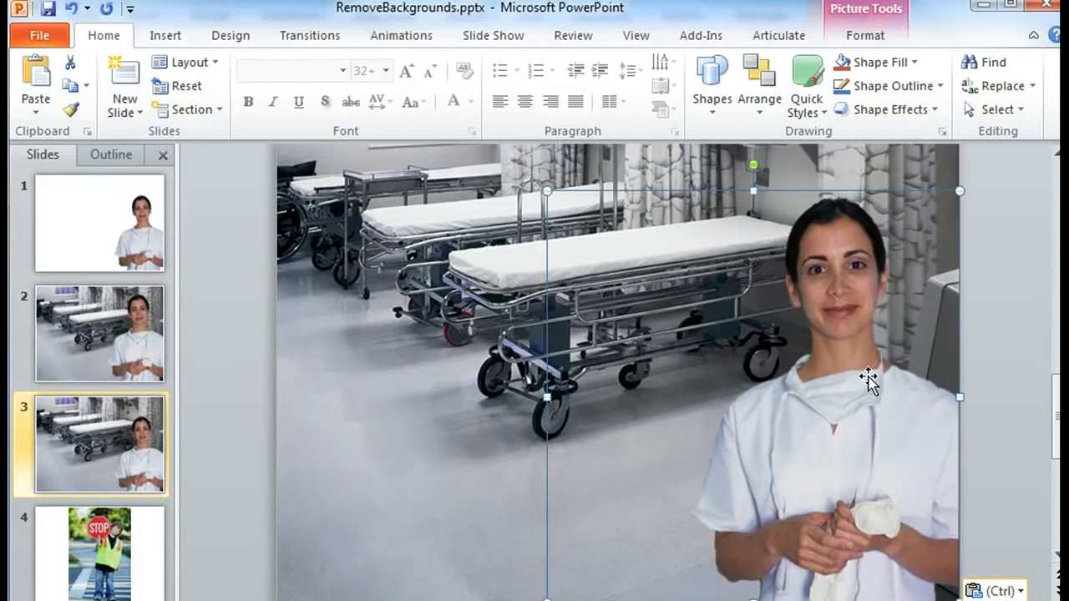
Start background removal on the boy's picture on slide 4, fitting the removal area around his whole figure and the stop sign
click(101, 541)
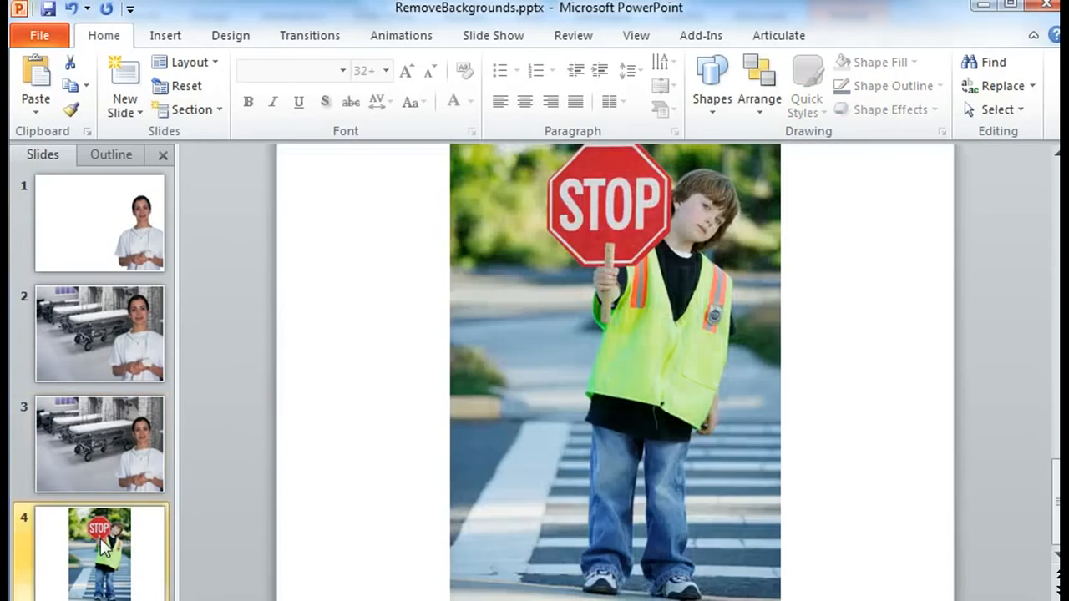
click(666, 353)
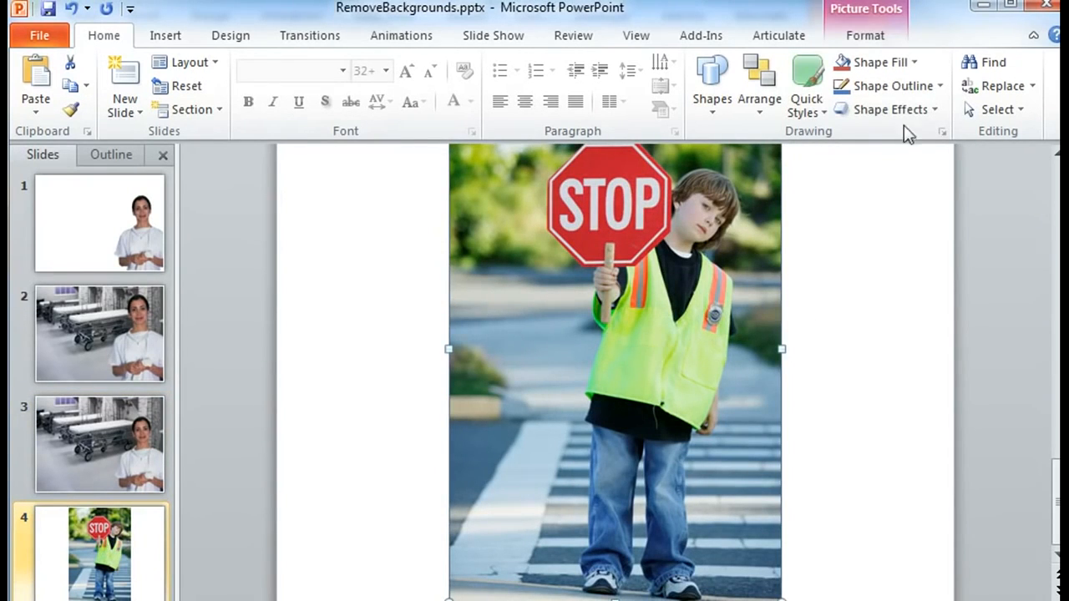
click(878, 40)
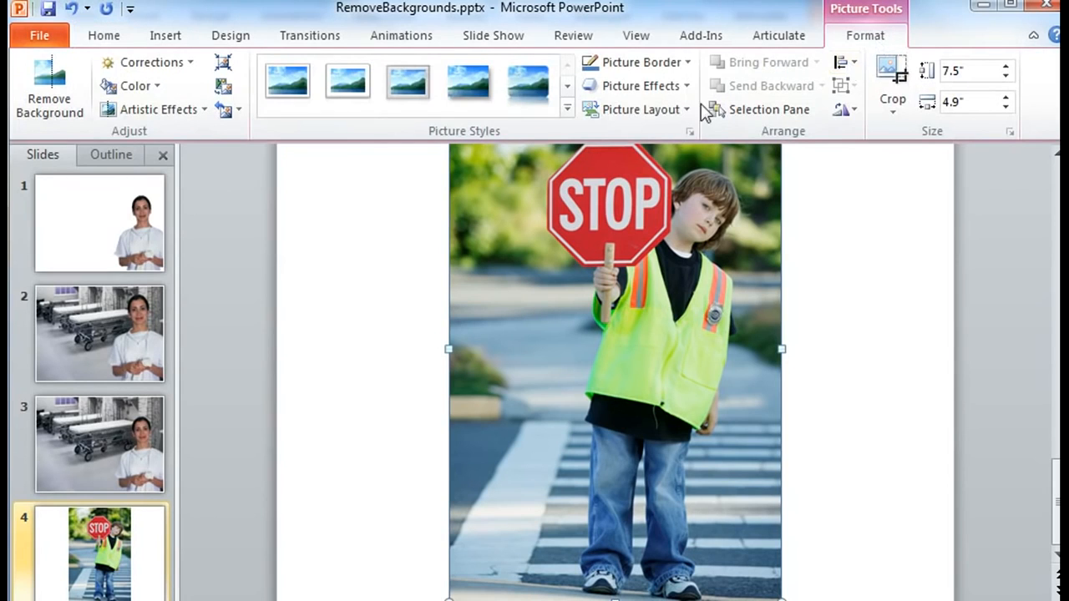
click(49, 87)
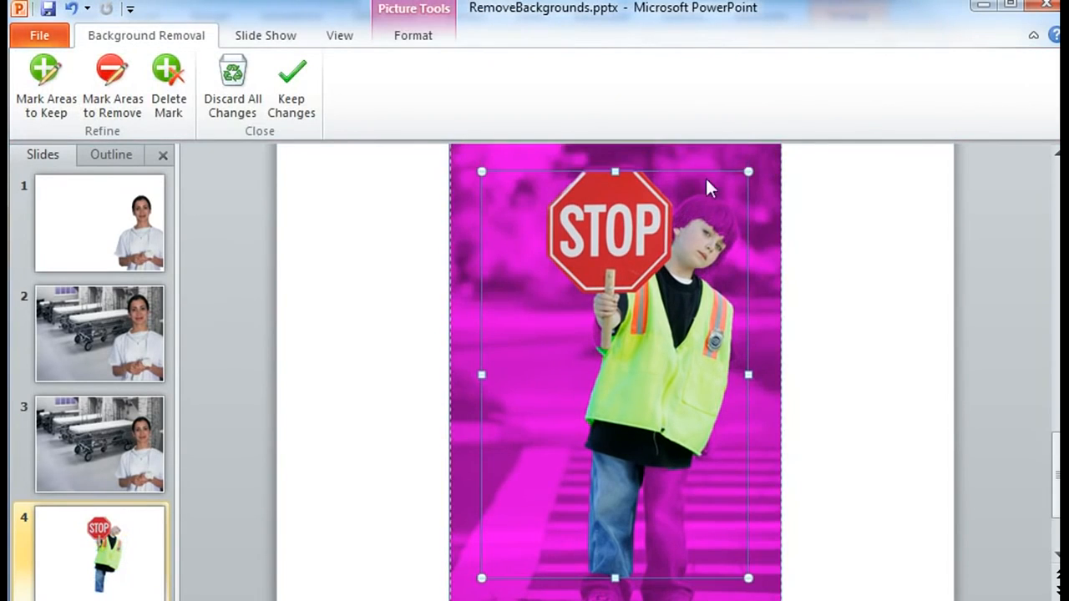
drag(615, 171, 615, 154)
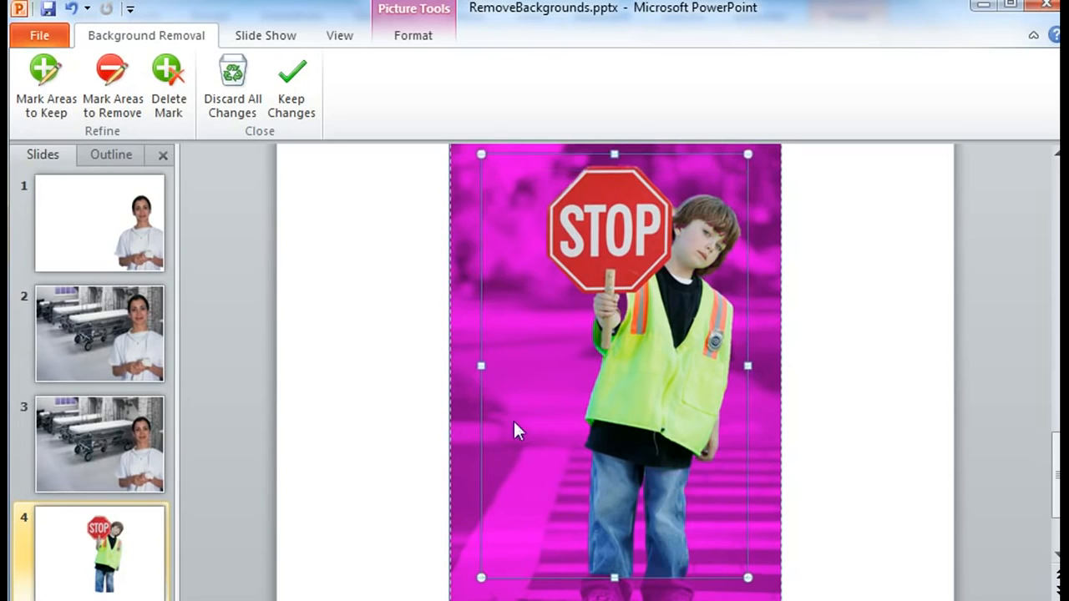
drag(481, 366, 532, 376)
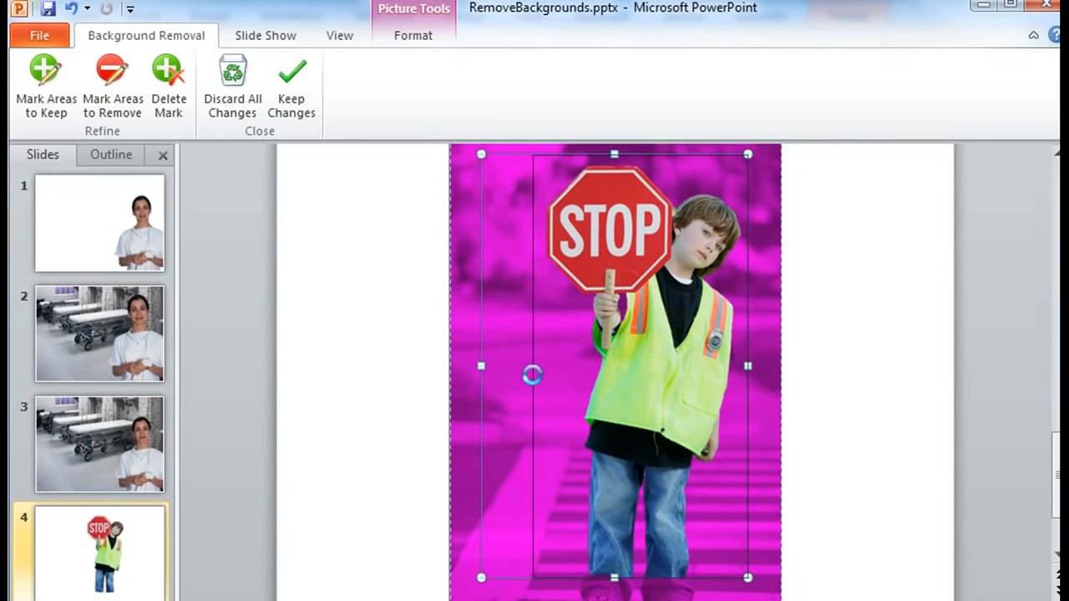
scroll(874, 525, down, 1)
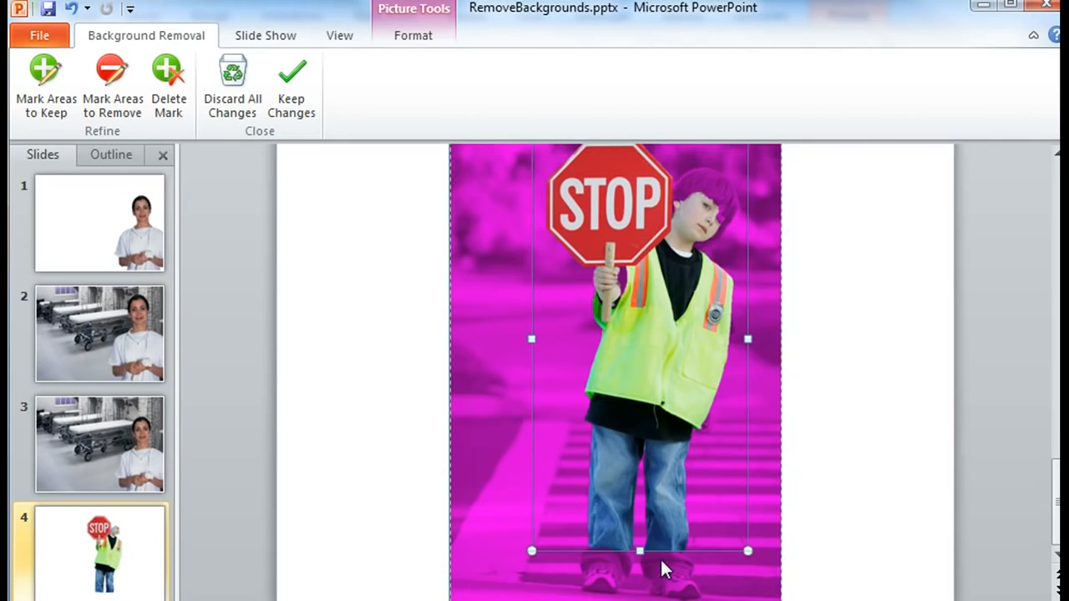
drag(643, 552, 645, 588)
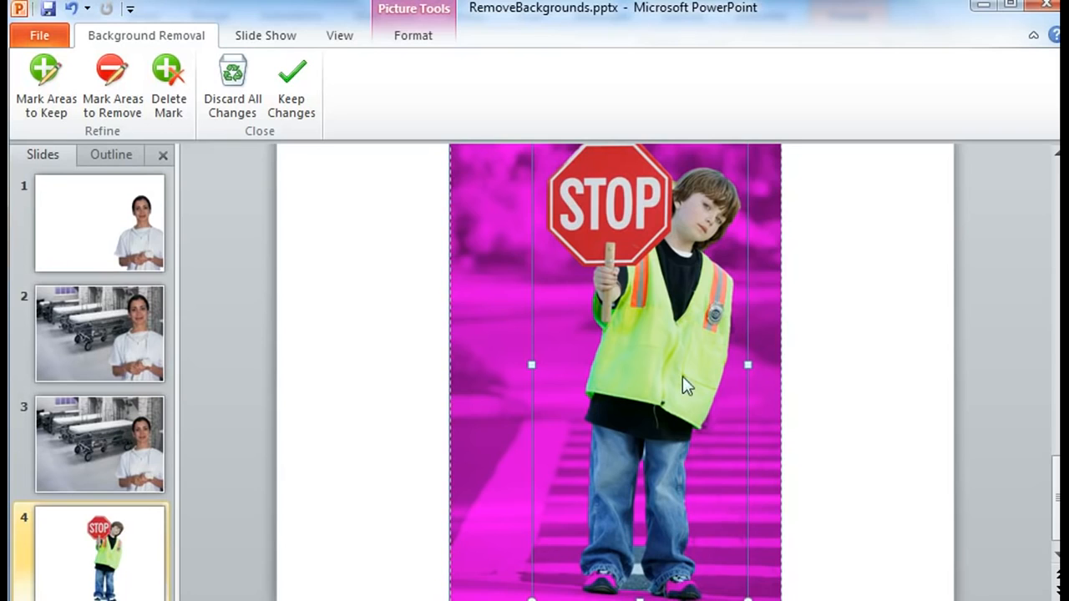
Mark both of the boy's shoes as areas to keep in the background removal
click(59, 66)
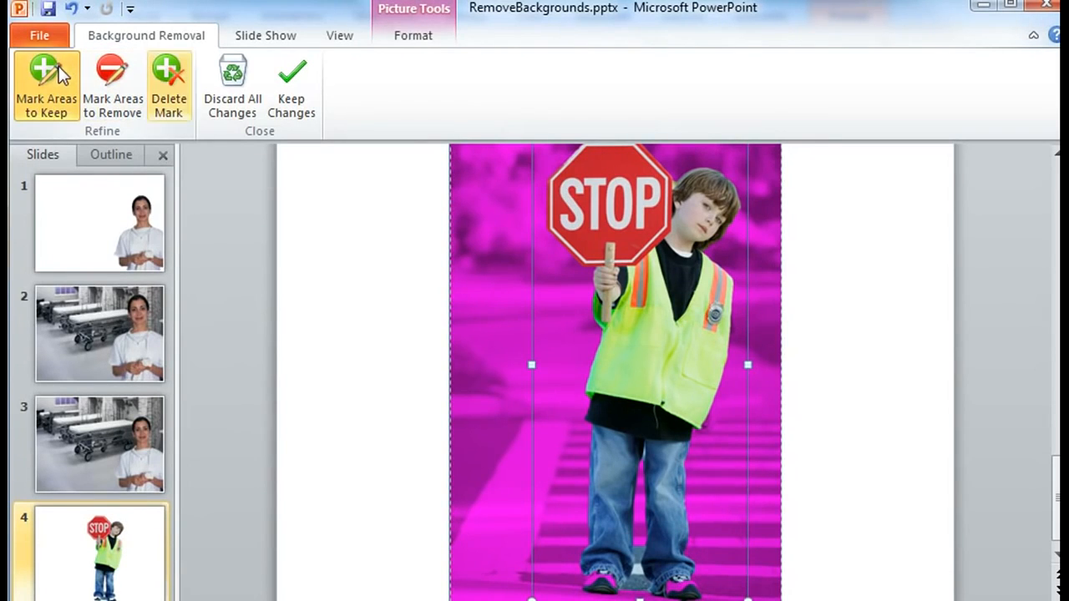
click(678, 586)
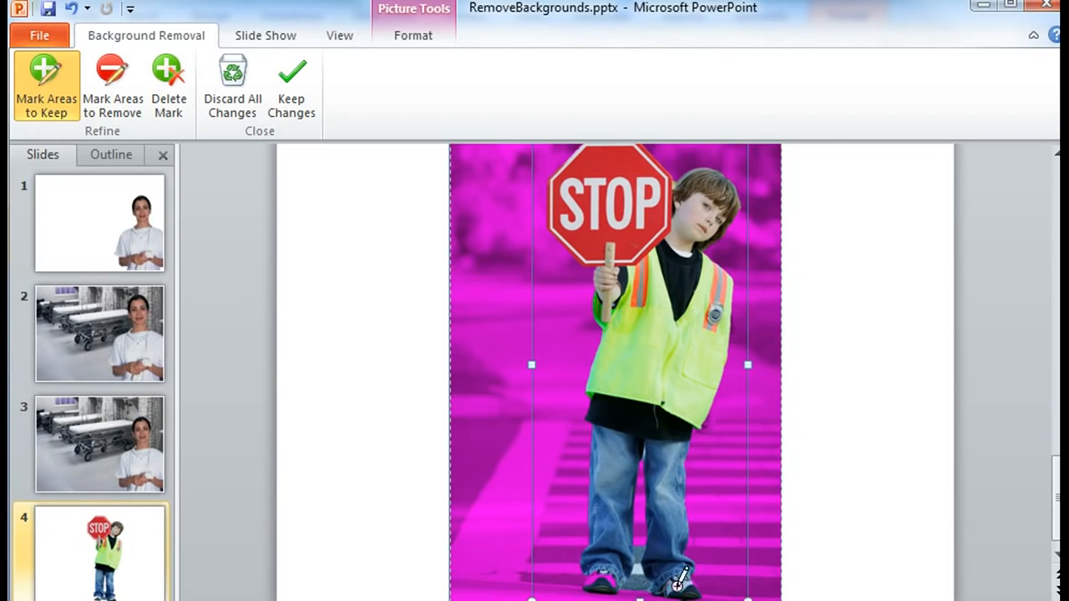
click(607, 578)
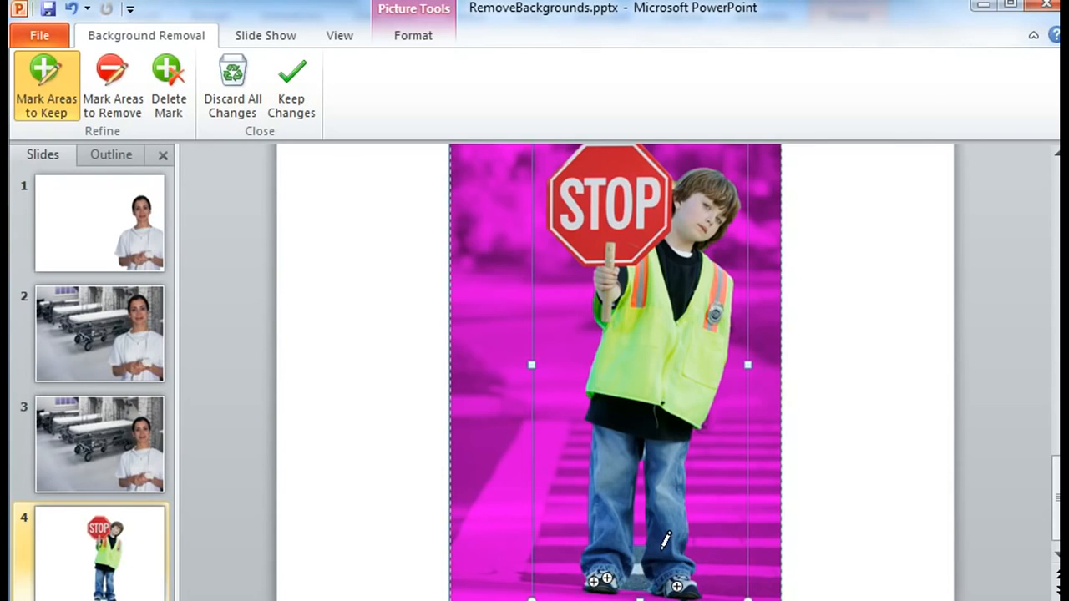
Mark the leftover ground between and beside the boy's feet for removal and keep the background removal changes
click(121, 77)
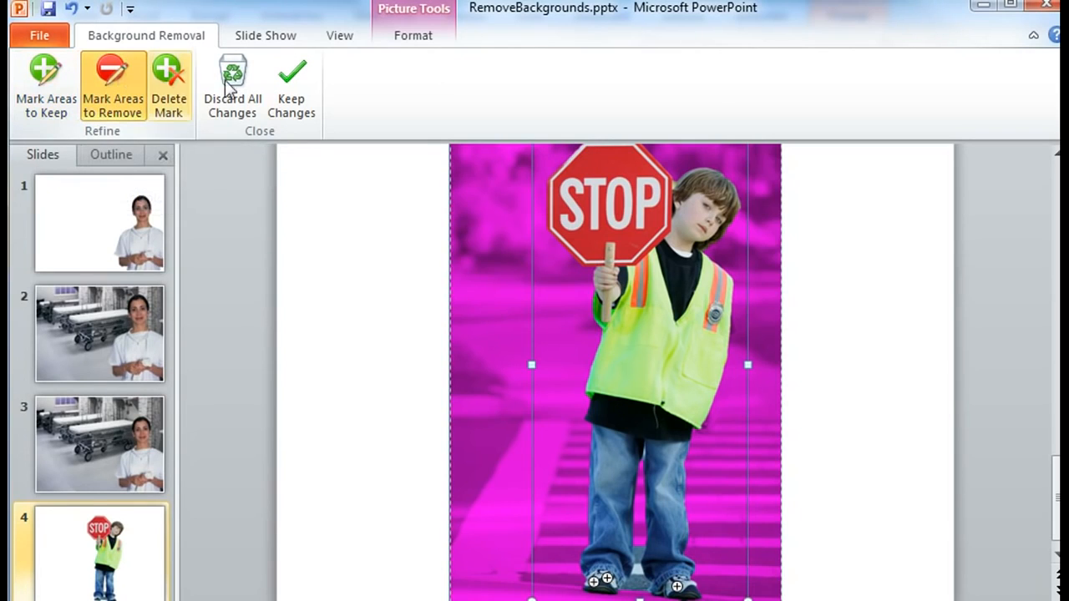
click(640, 547)
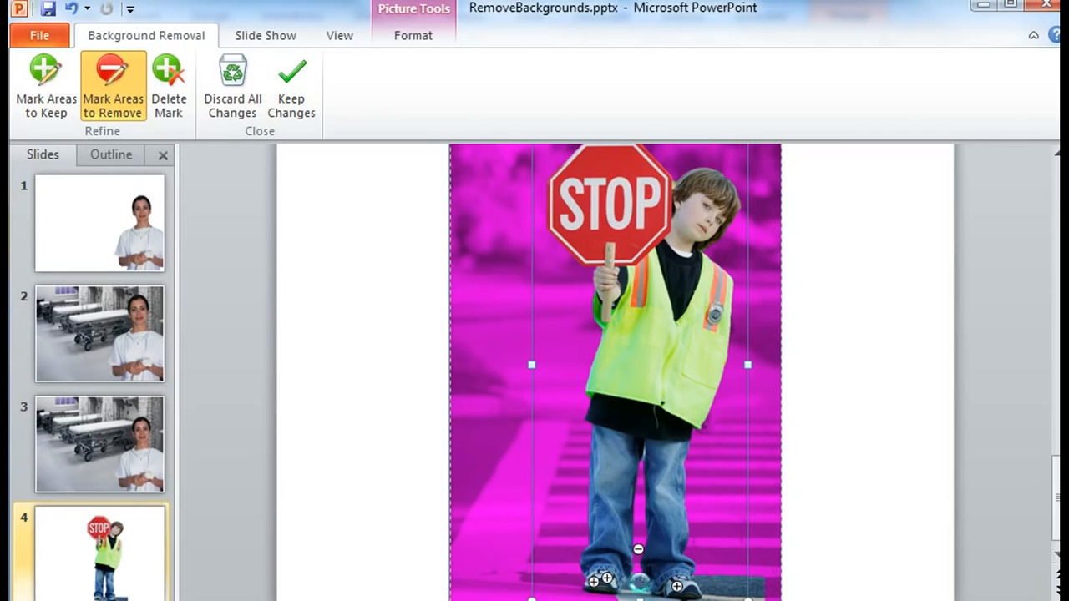
click(639, 582)
click(565, 579)
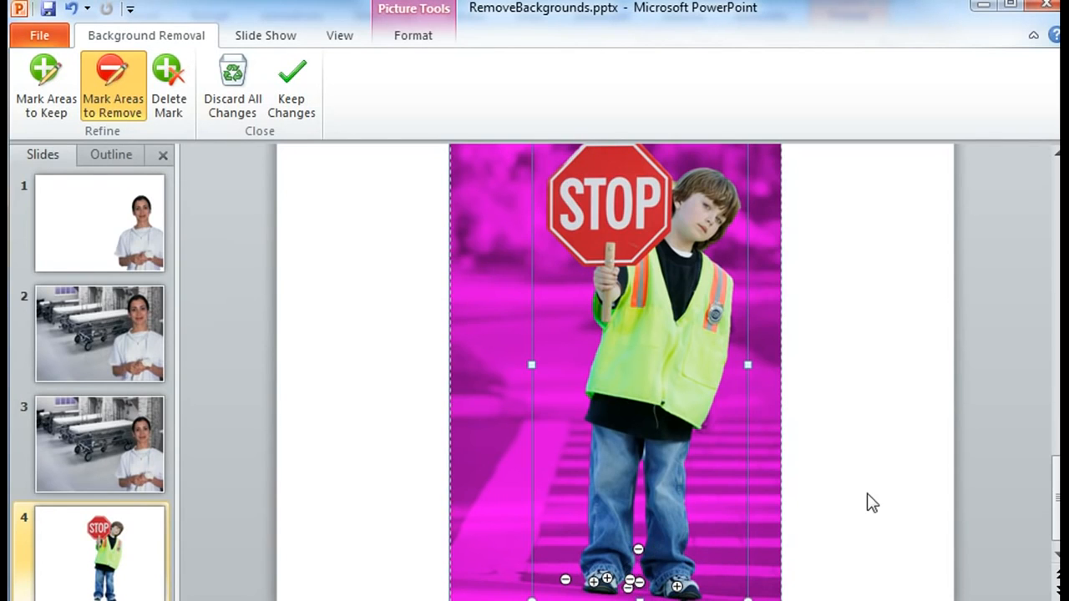
click(308, 77)
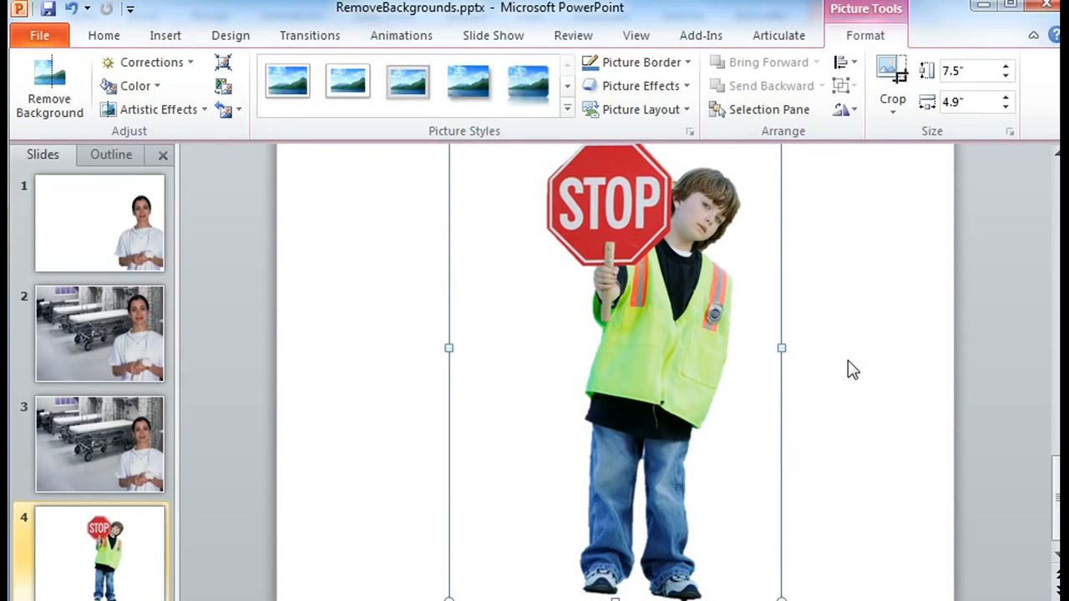
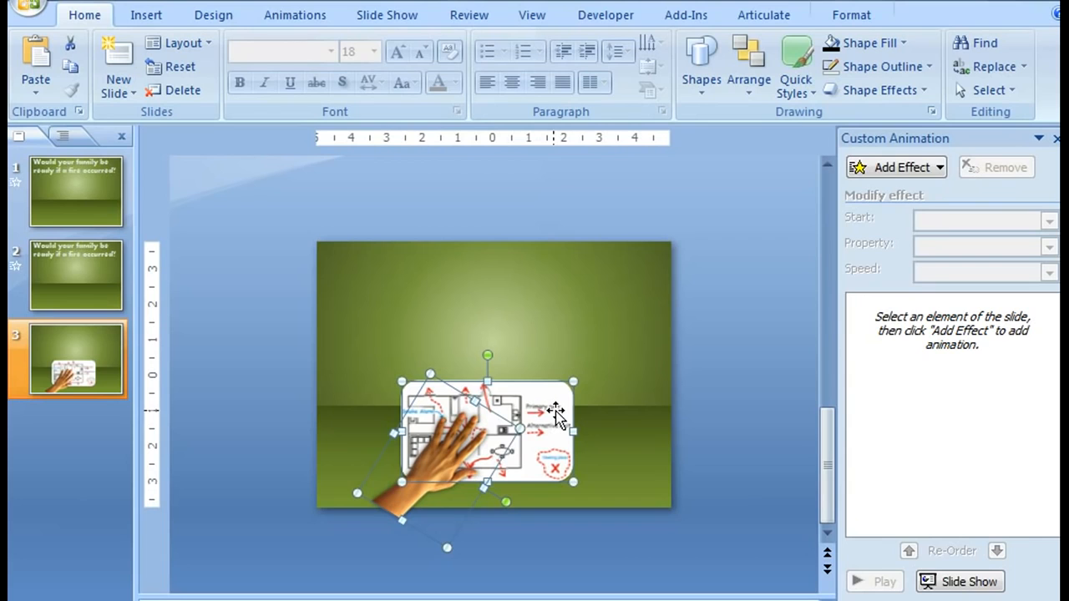
Move the map and hand off the left edge of slide 3 and give both a Right motion path at Fast speed
drag(529, 409, 283, 425)
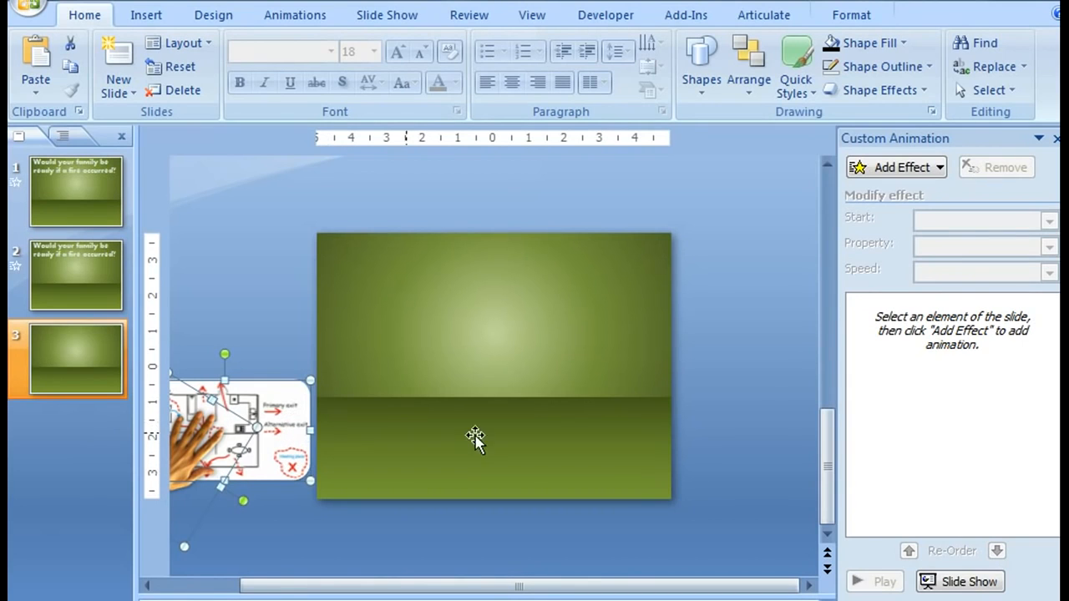
click(900, 168)
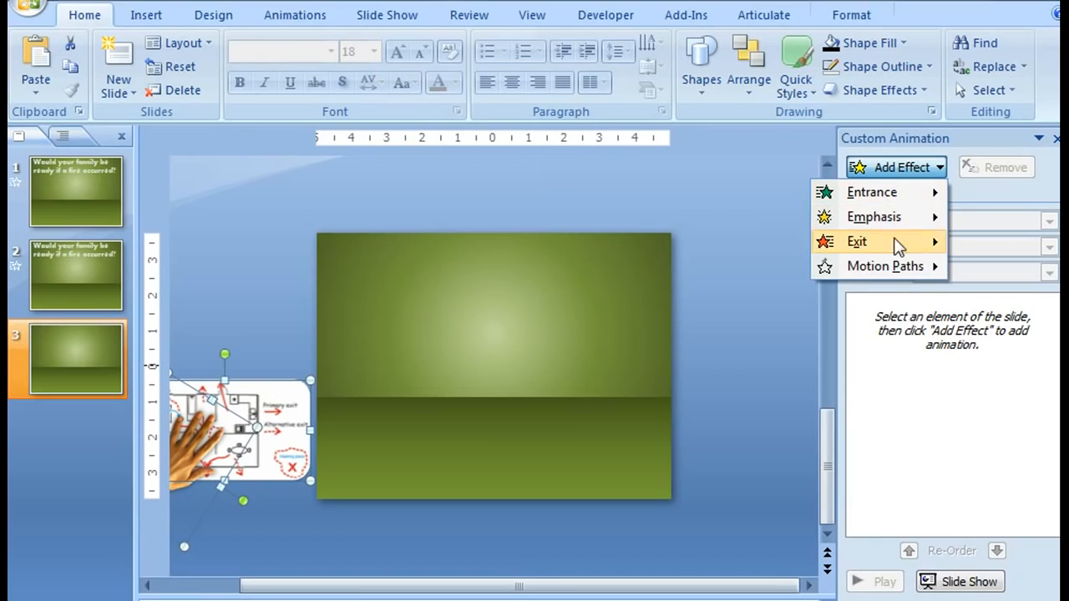
mouse_move(905, 272)
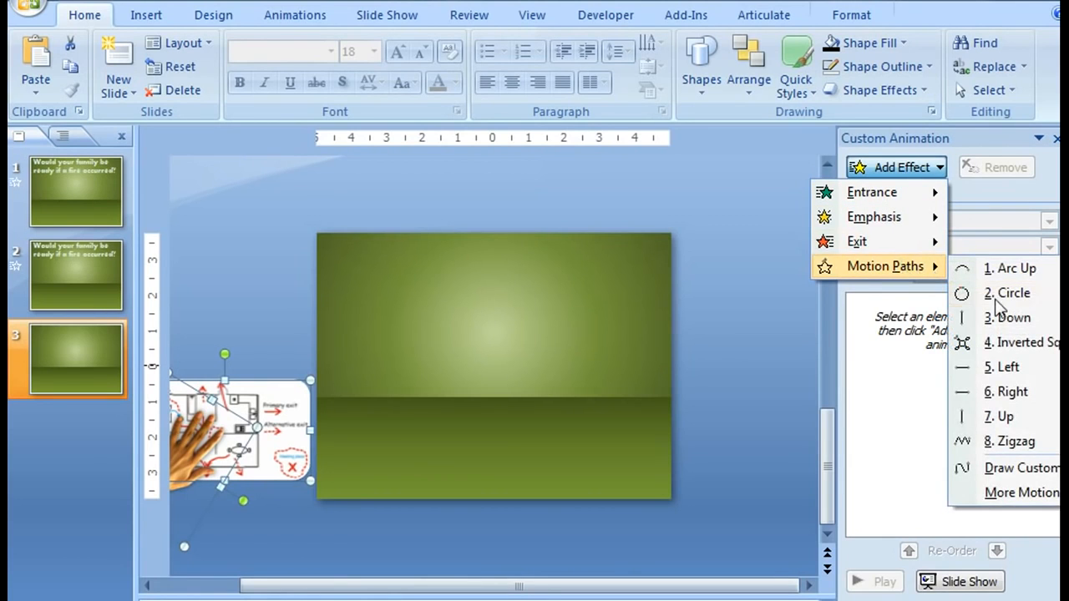
click(1043, 394)
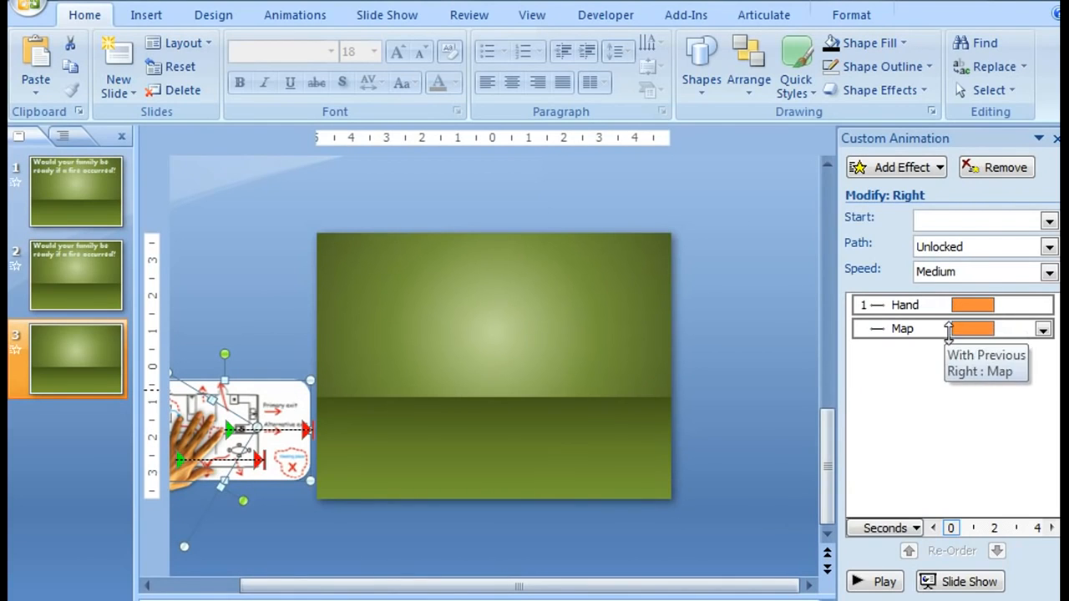
click(1049, 272)
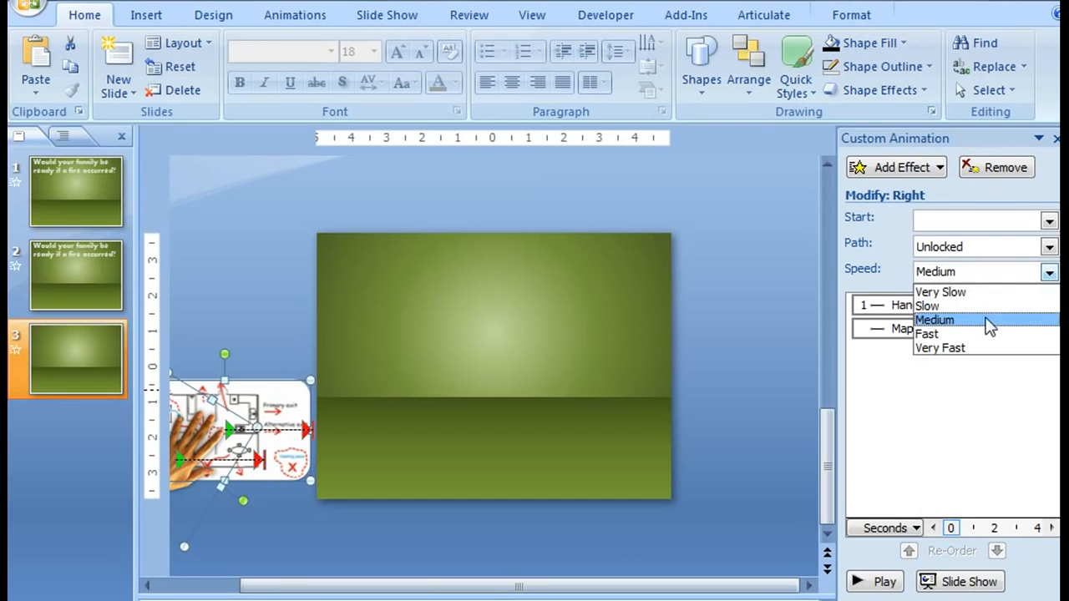
click(927, 333)
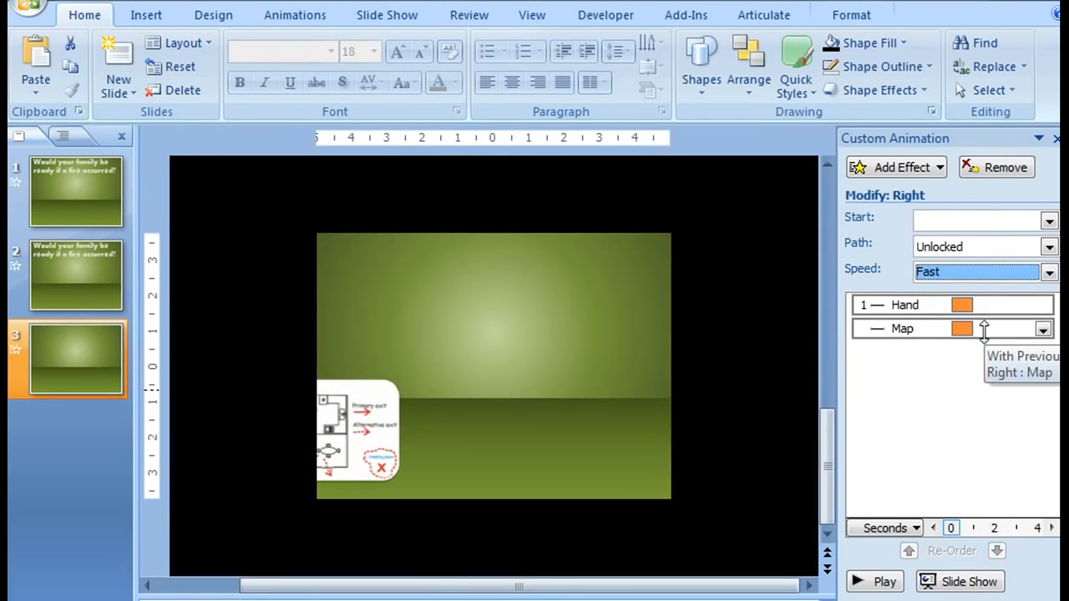
click(942, 305)
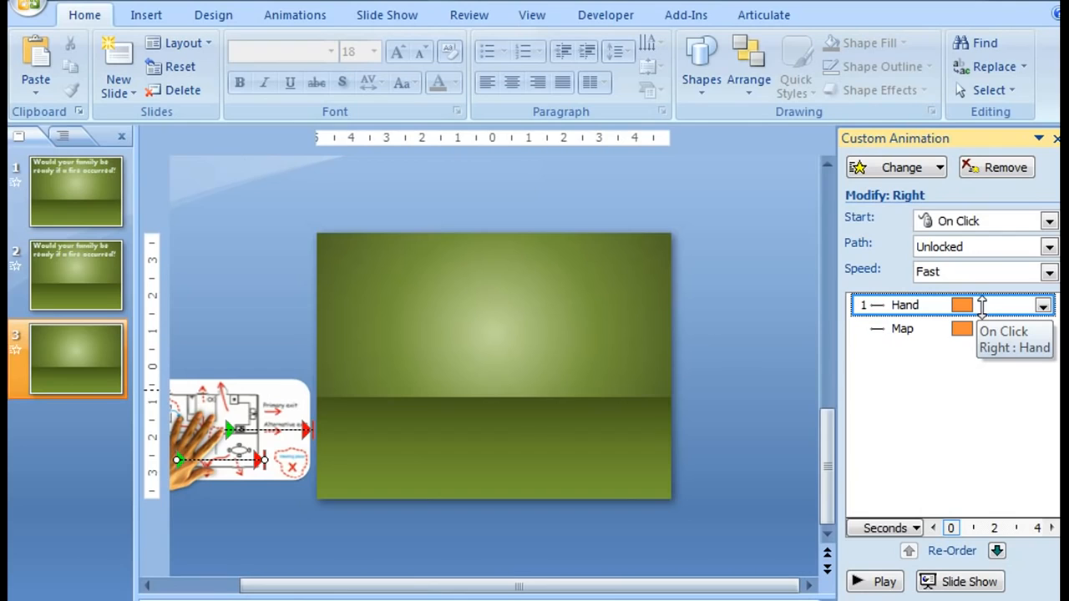
click(1048, 220)
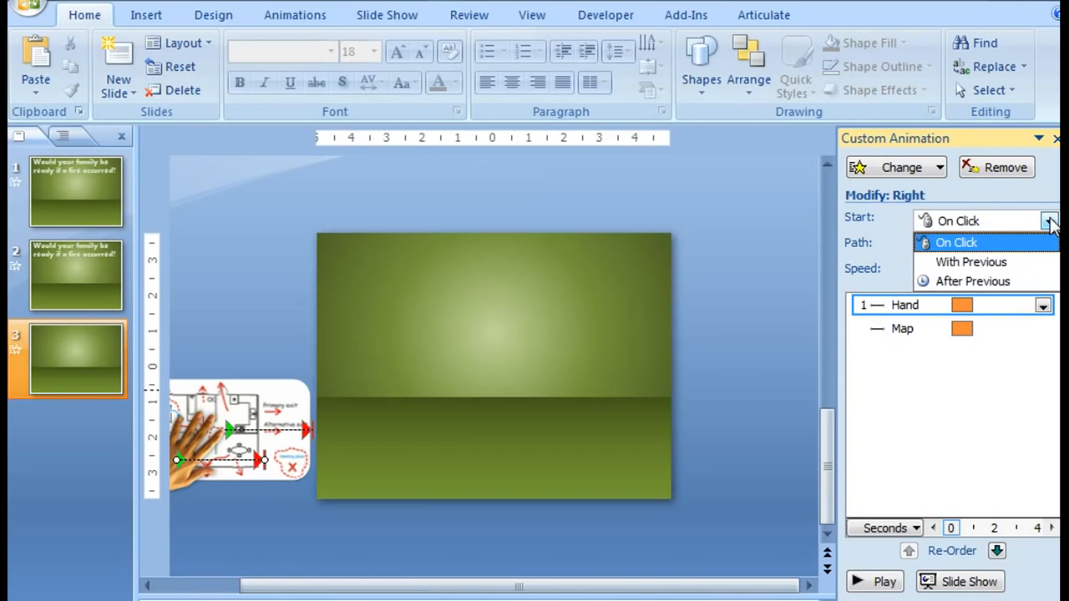
click(783, 268)
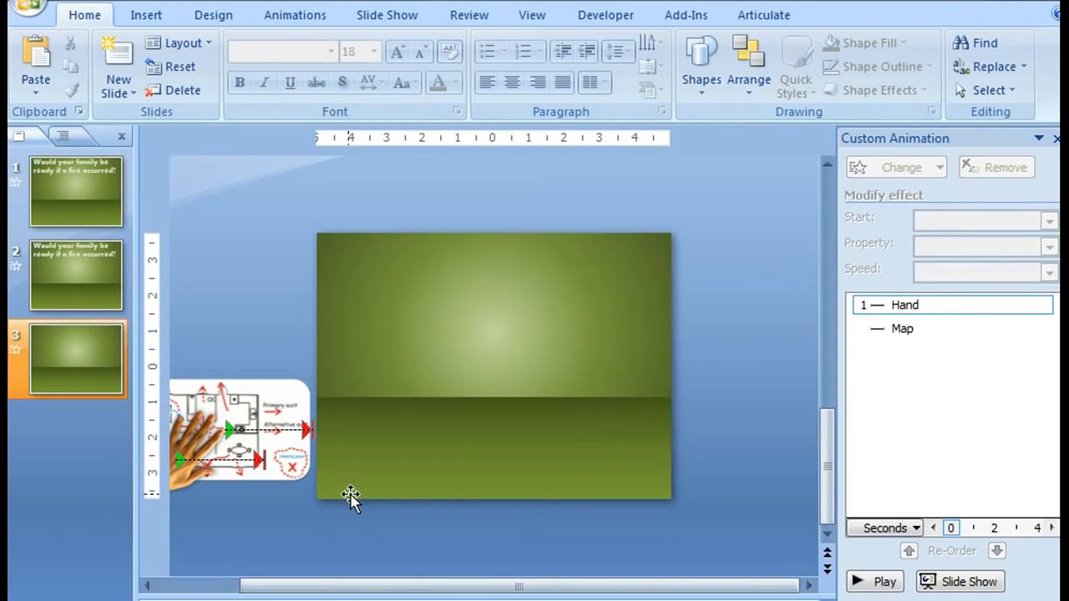
Extend the map's and hand's Right motion paths to end near the middle of the slide, and preview the animation
click(262, 431)
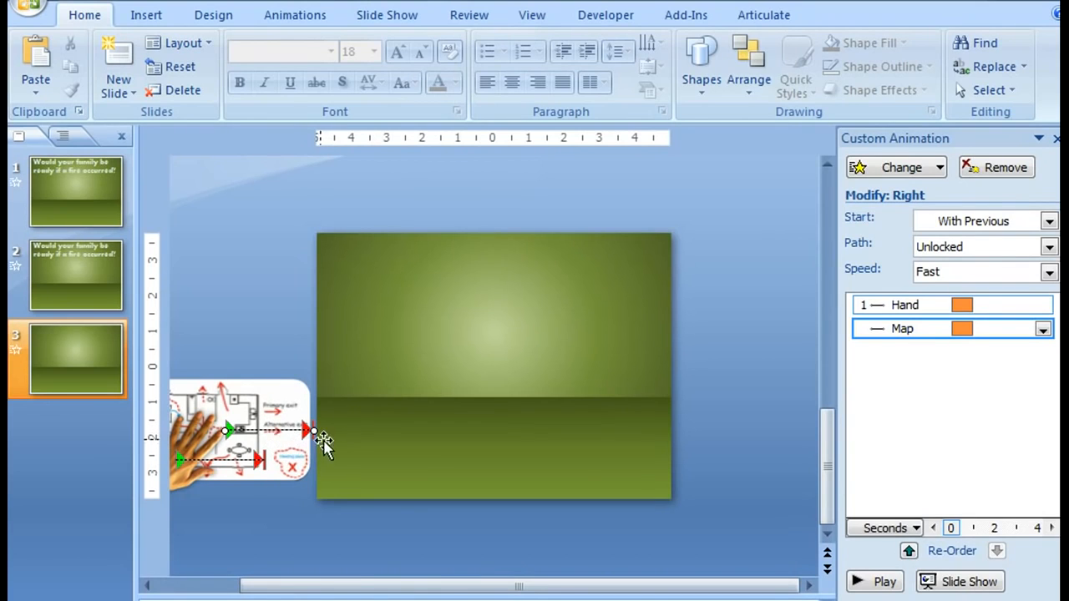
drag(314, 431, 506, 430)
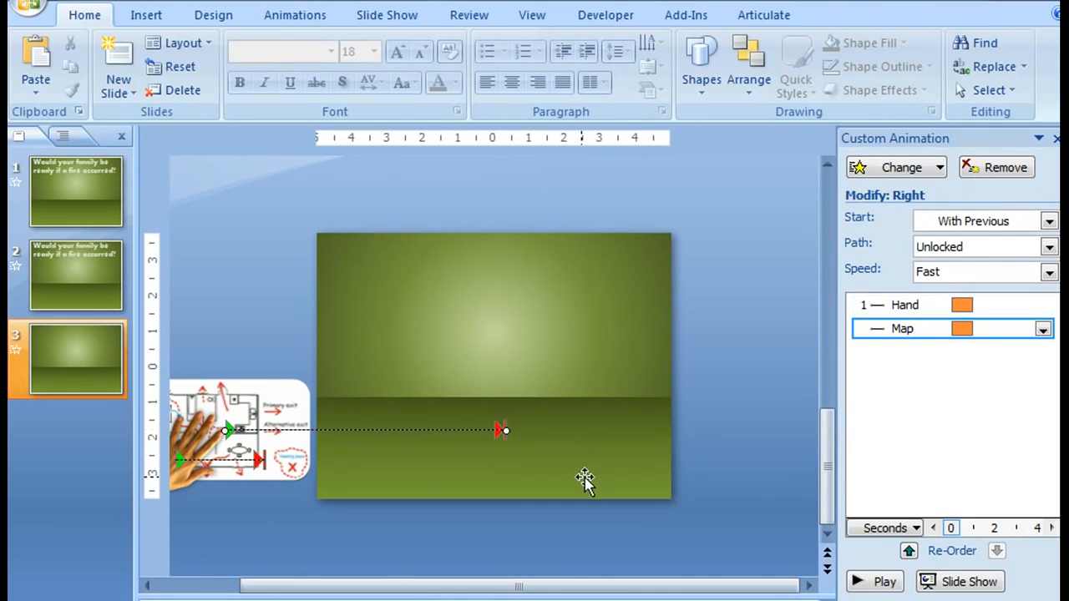
click(227, 460)
drag(261, 459, 466, 458)
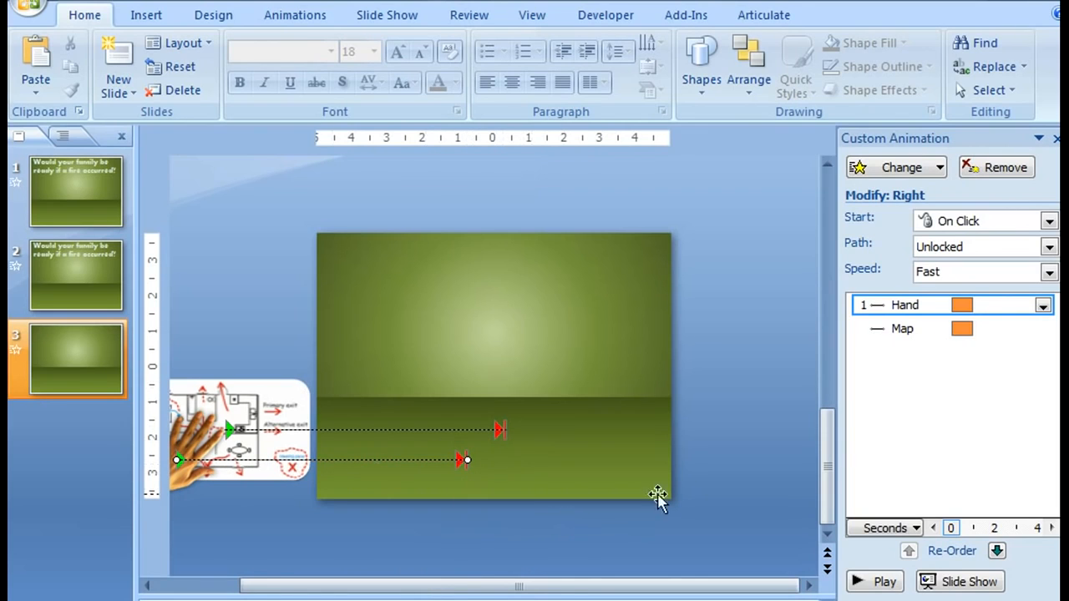
click(881, 581)
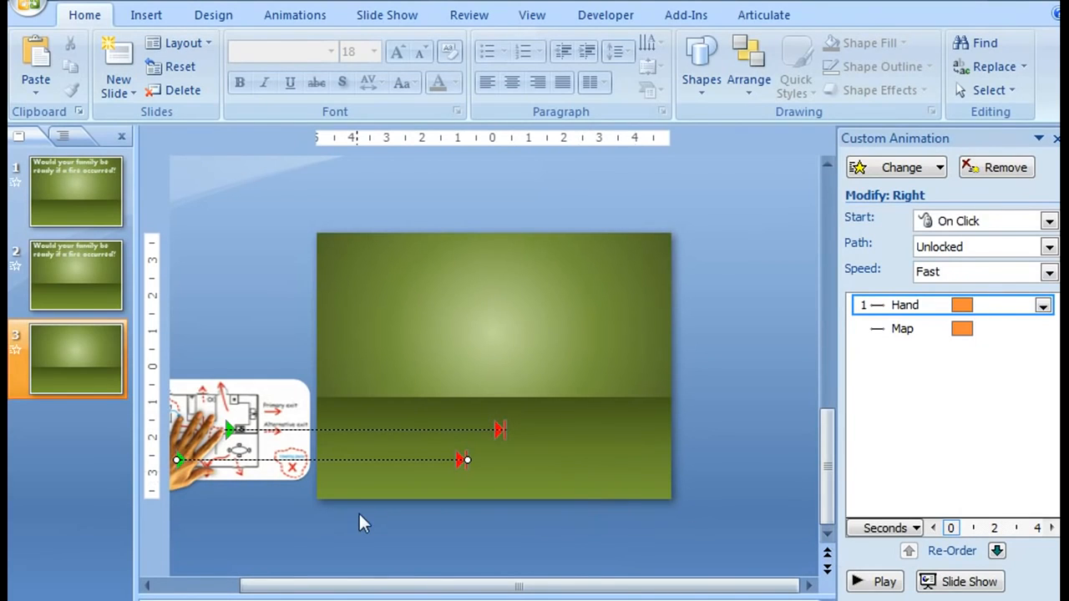
click(299, 516)
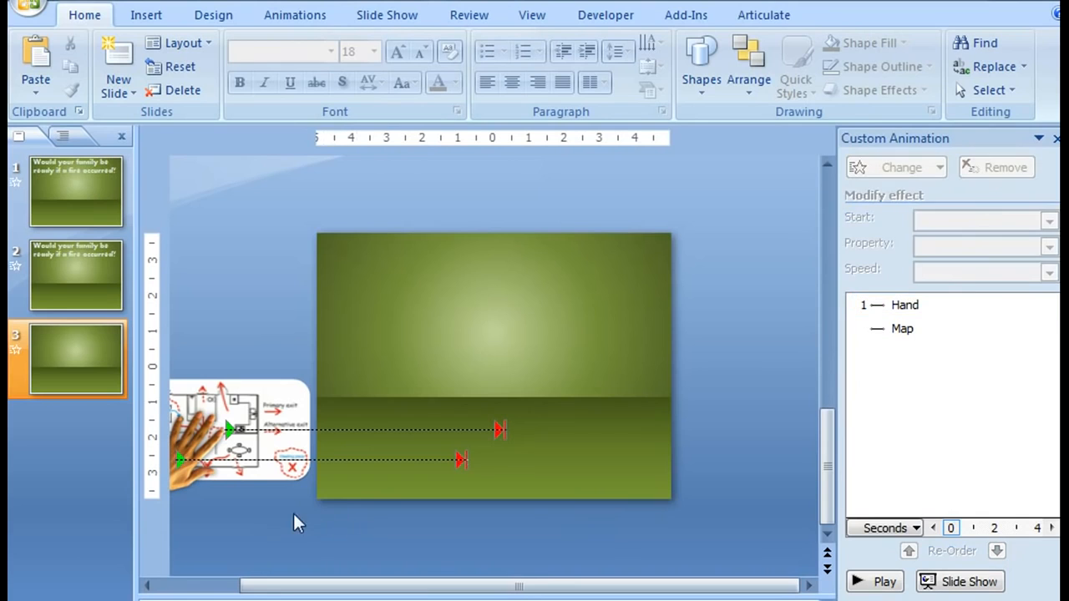
Add a second motion path, Down, to the hand at Fast speed, starting After Previous
click(189, 486)
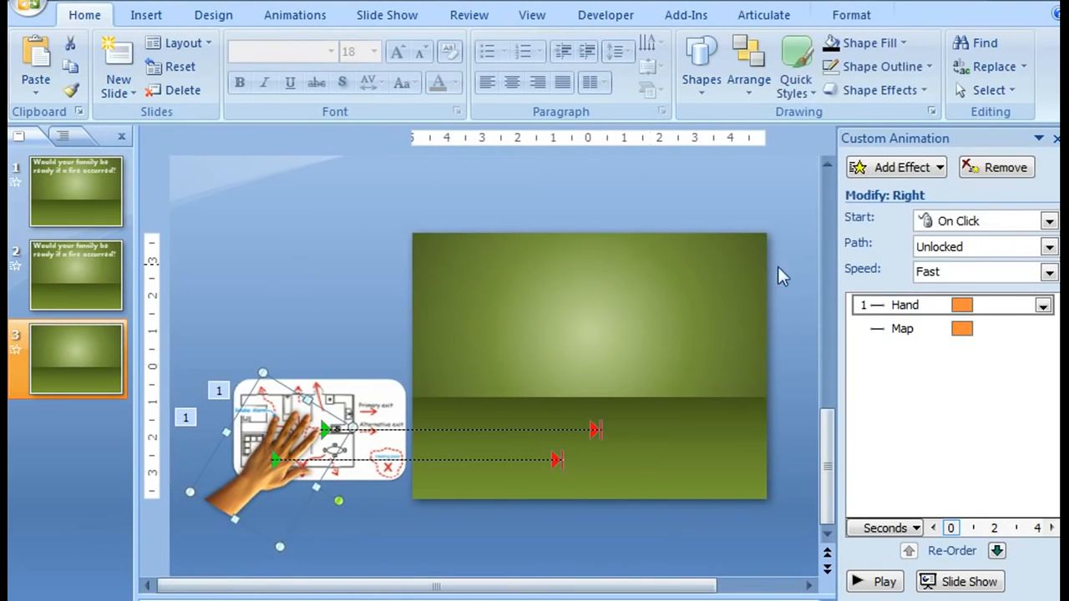
click(893, 167)
mouse_move(874, 270)
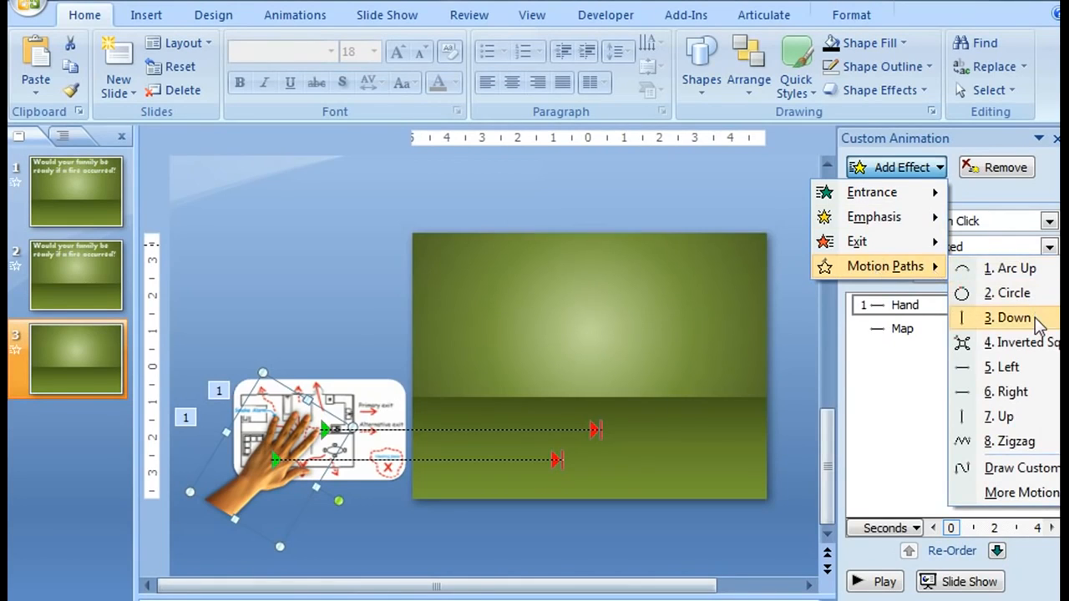
click(1036, 322)
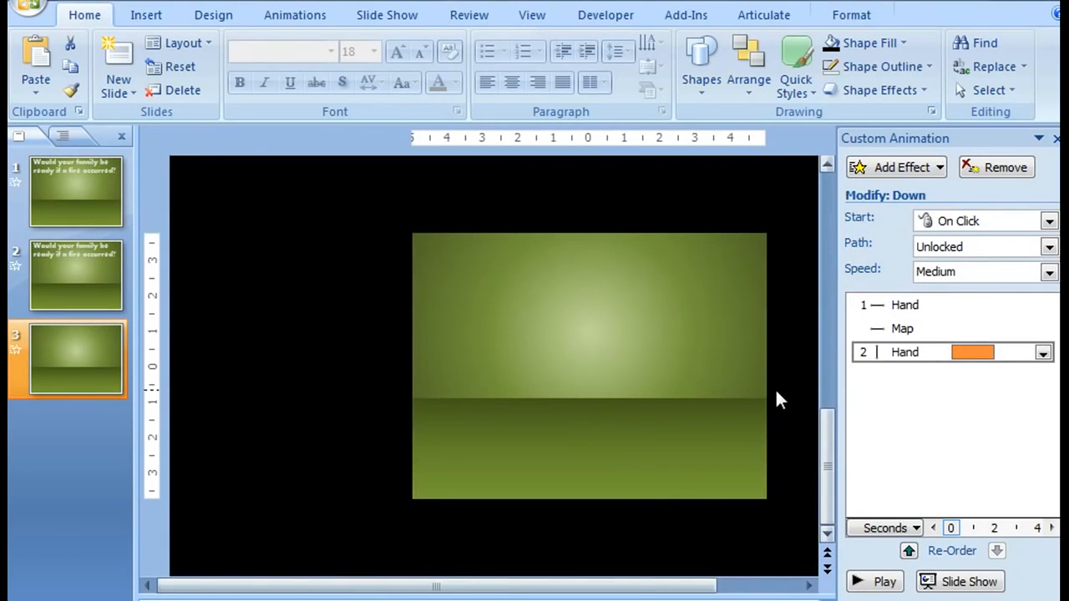
click(1050, 271)
click(978, 332)
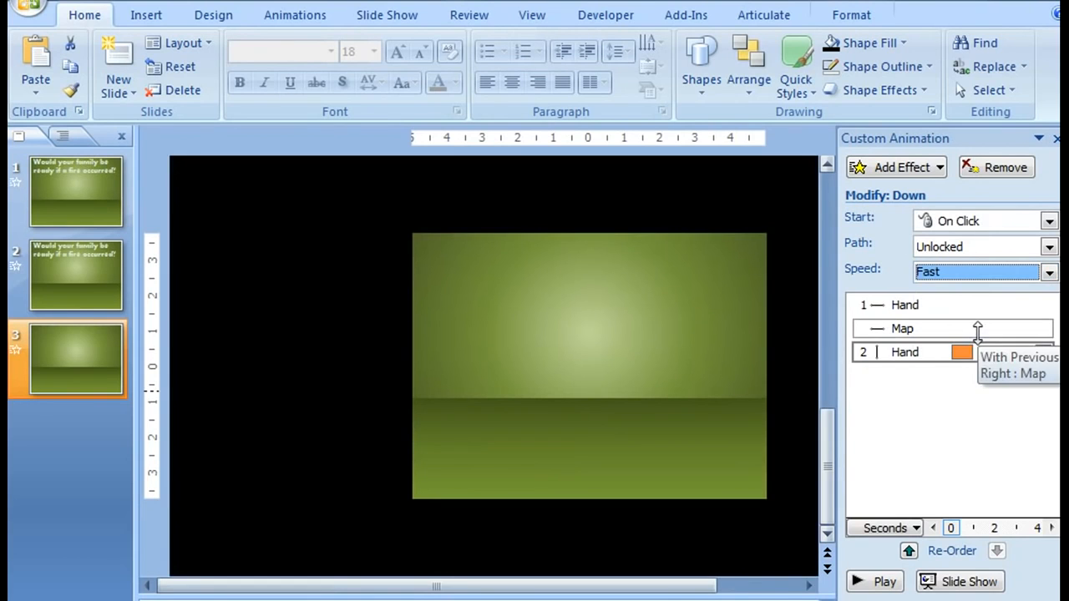
click(1049, 221)
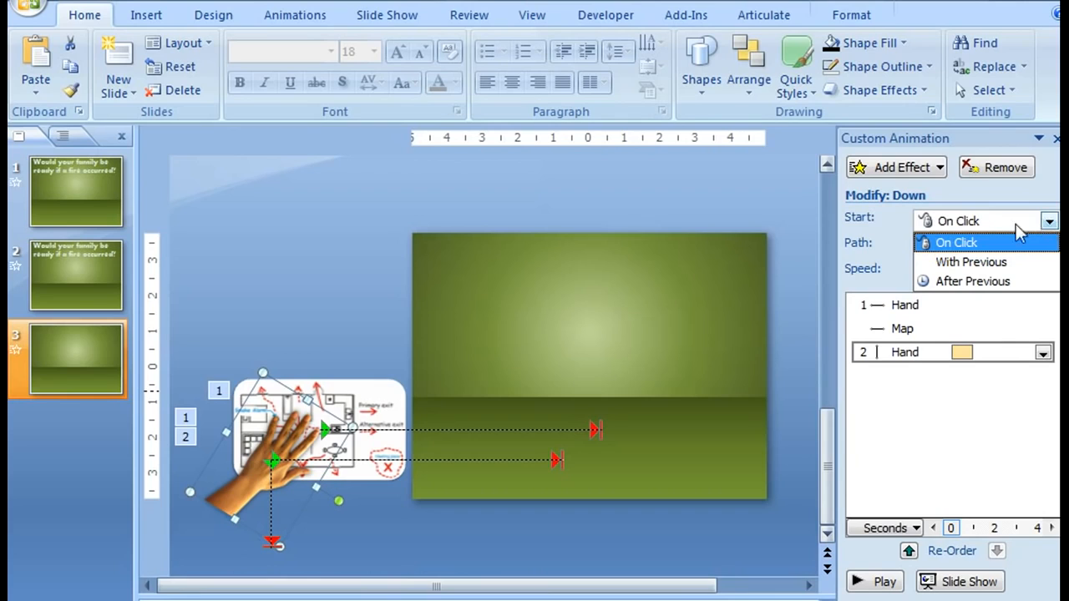
click(999, 281)
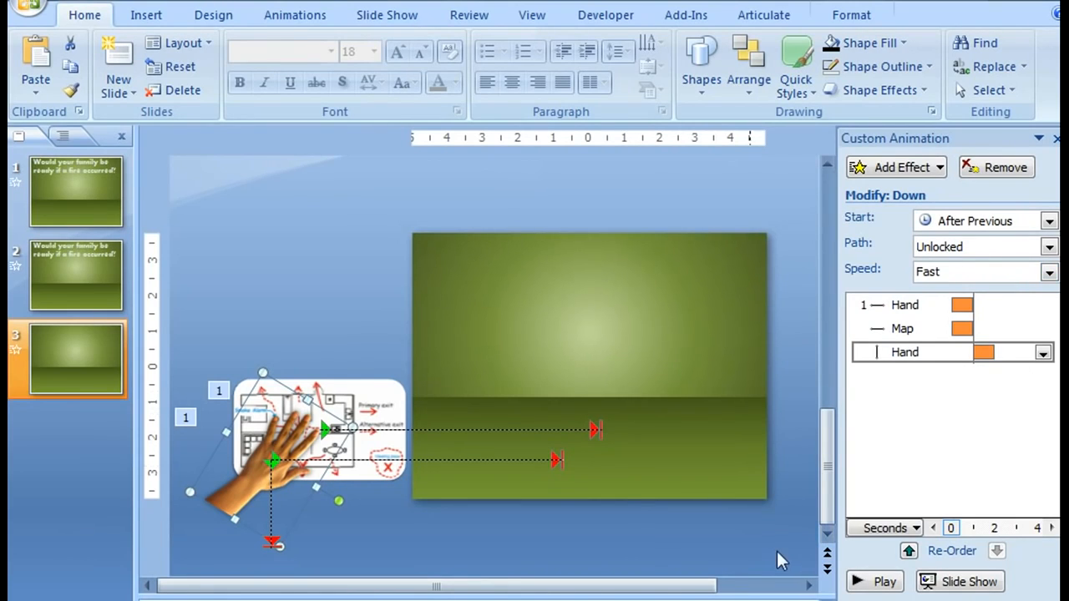
Move the hand's Down motion path so that it starts where the hand's Right motion path ends
click(392, 514)
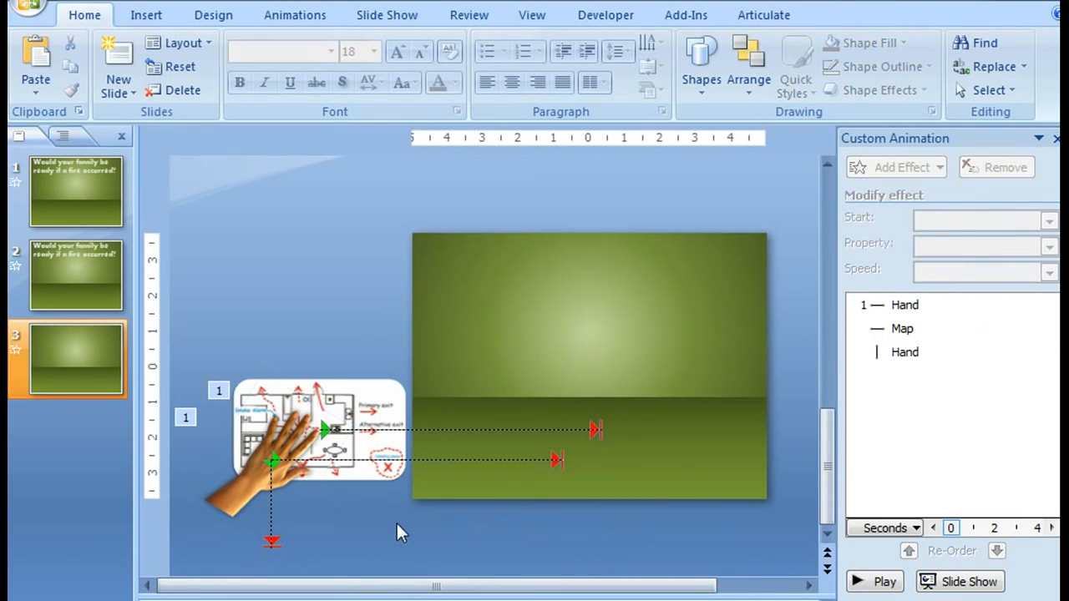
click(274, 503)
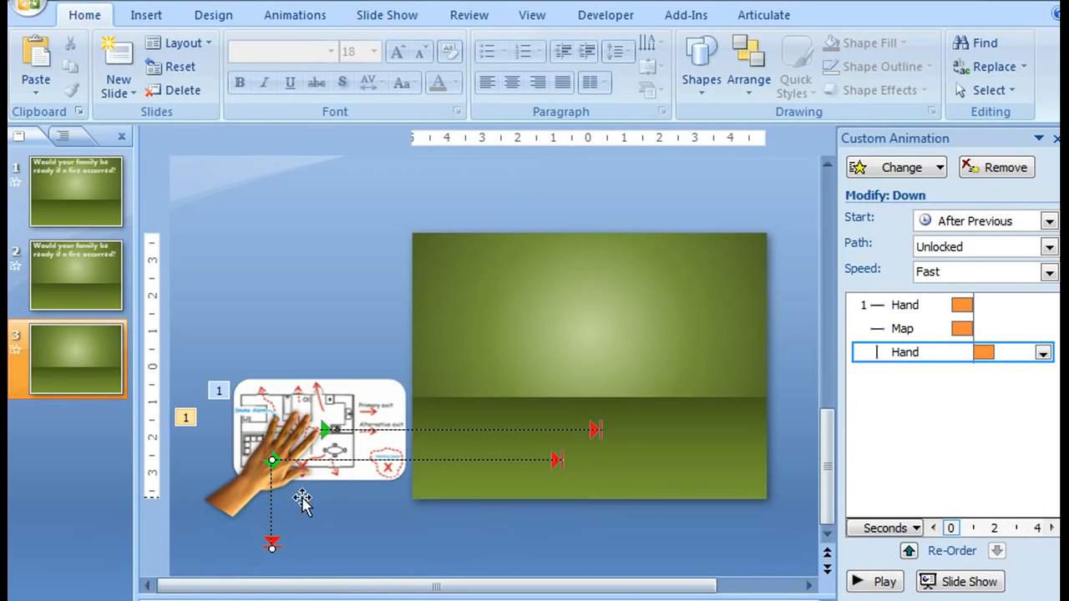
drag(274, 496, 565, 496)
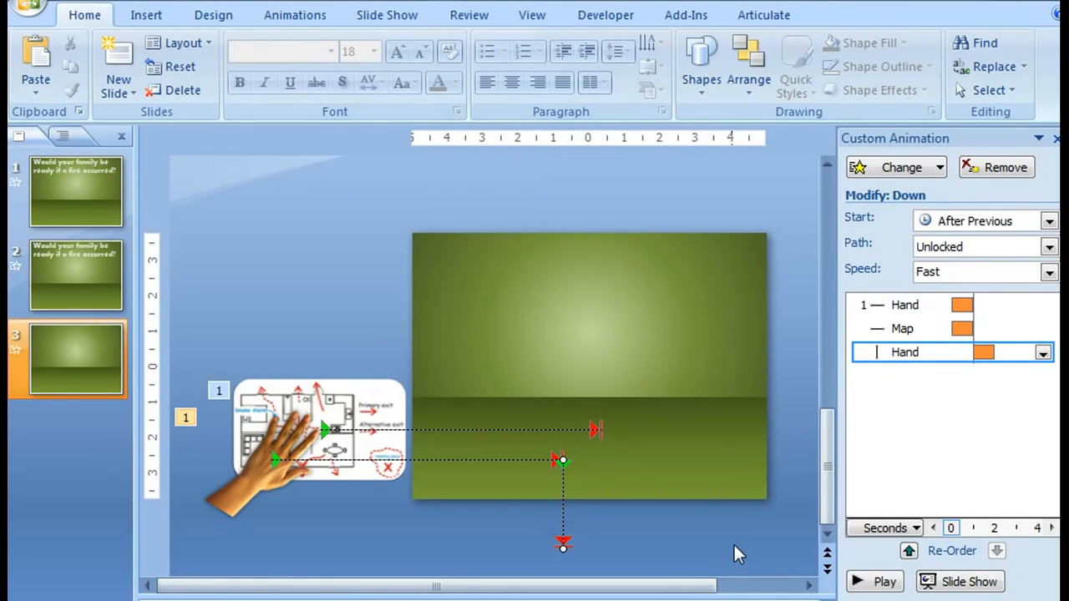
Check the snapping options in the Grid and Guides settings and preview the slide's animation
click(381, 391)
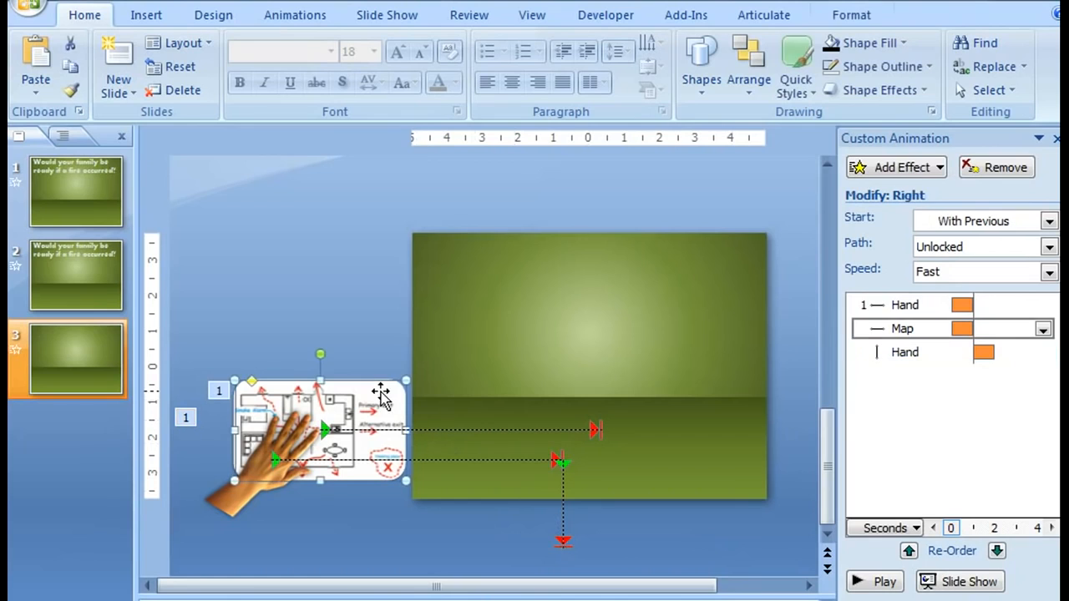
click(851, 17)
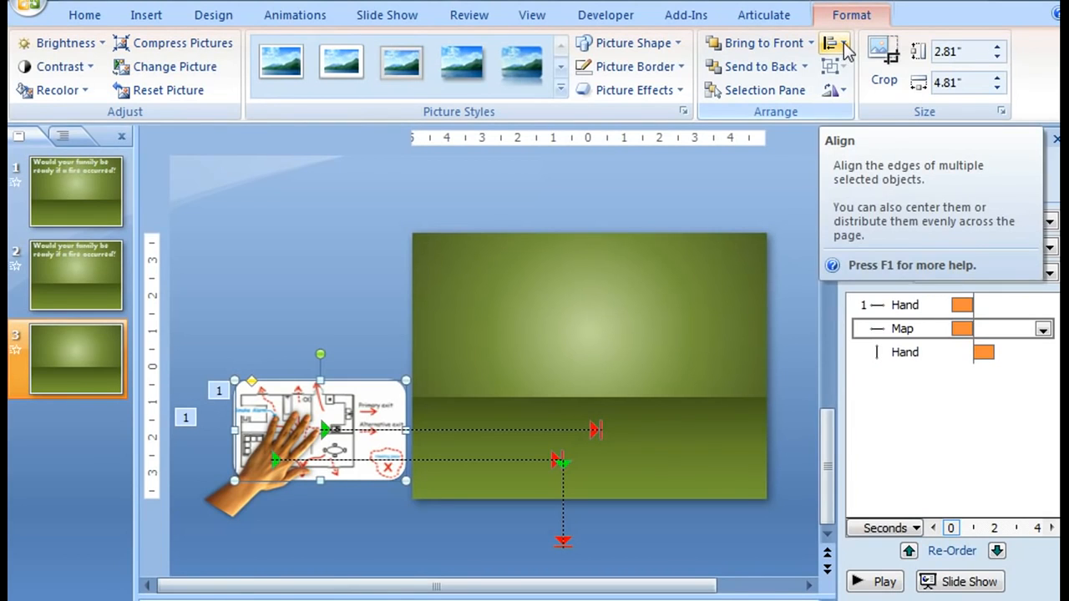
click(842, 45)
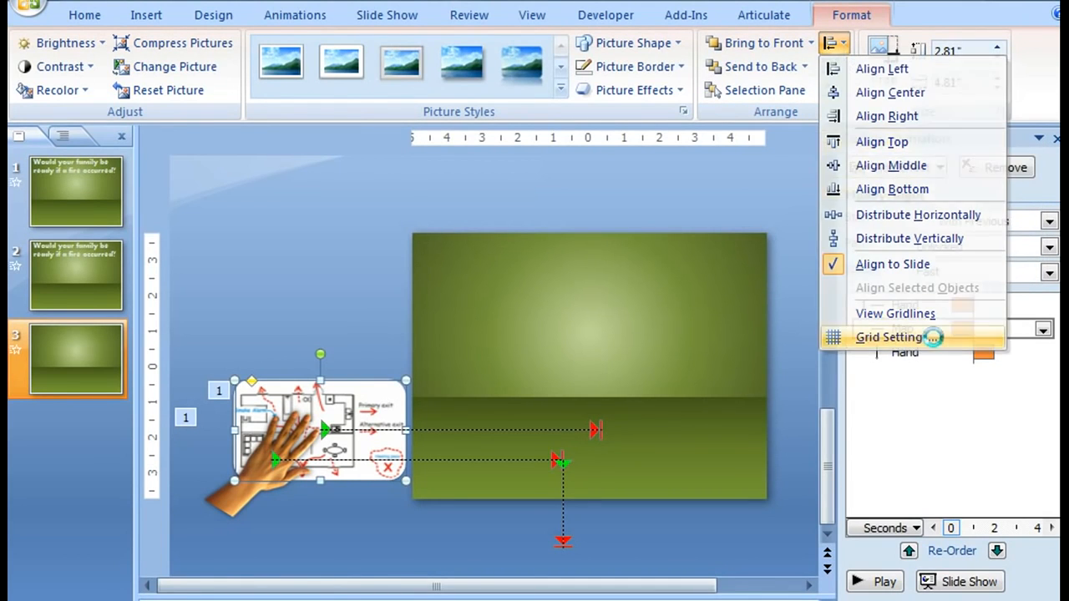
click(936, 337)
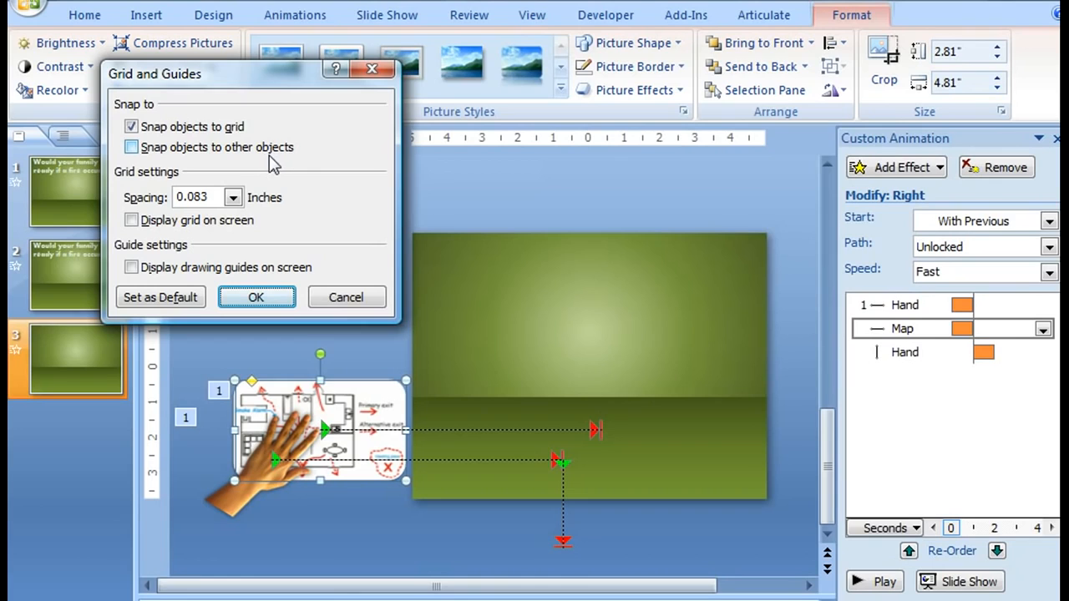
click(270, 302)
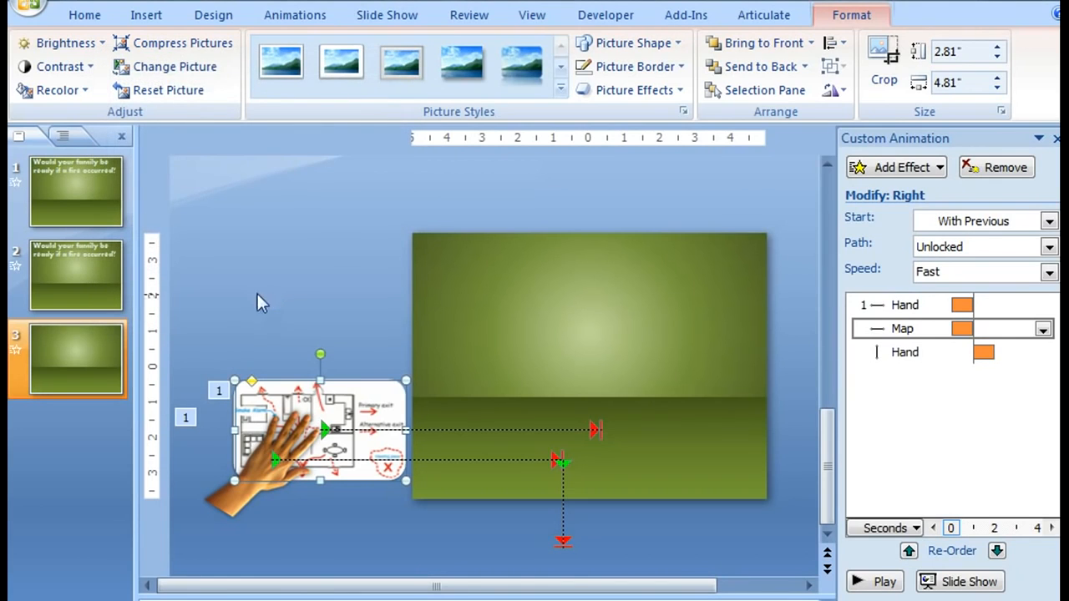
click(888, 587)
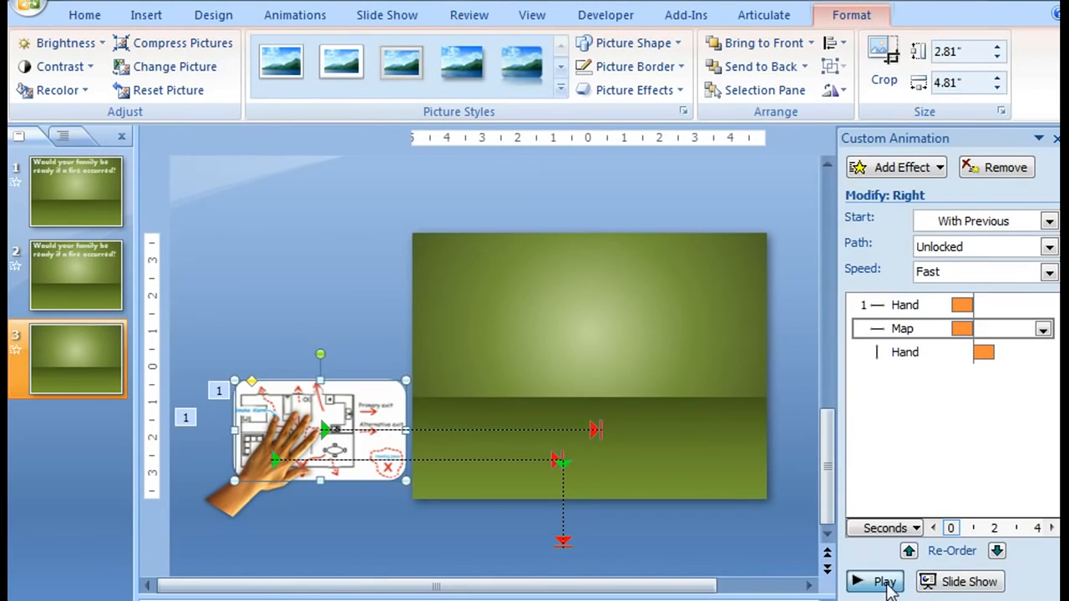